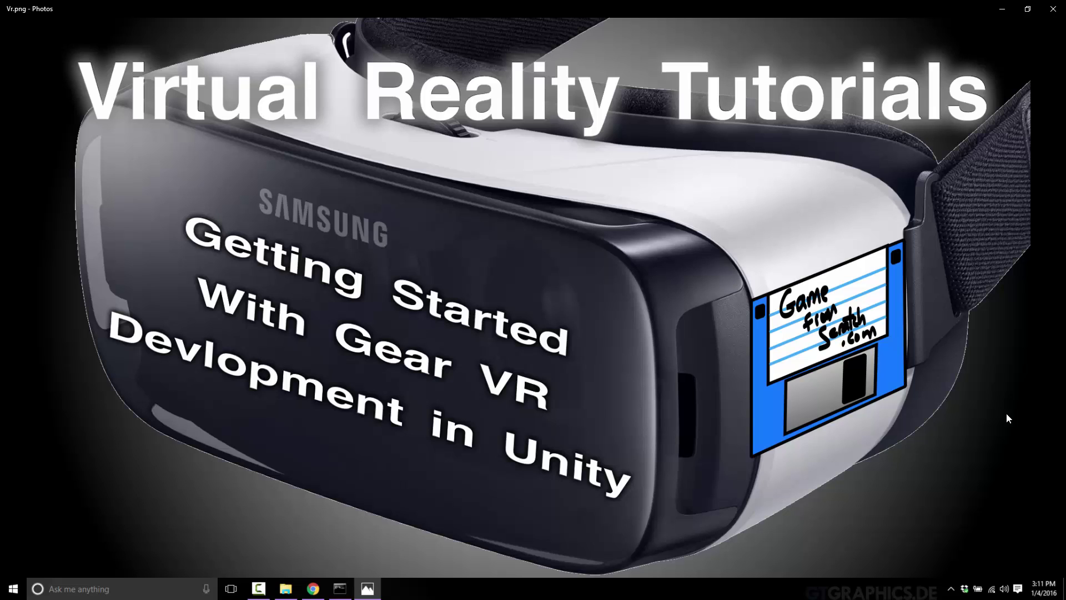
# Launch Unity 5.3 from the Windows search by searching 'unit'.
pyautogui.press('super')
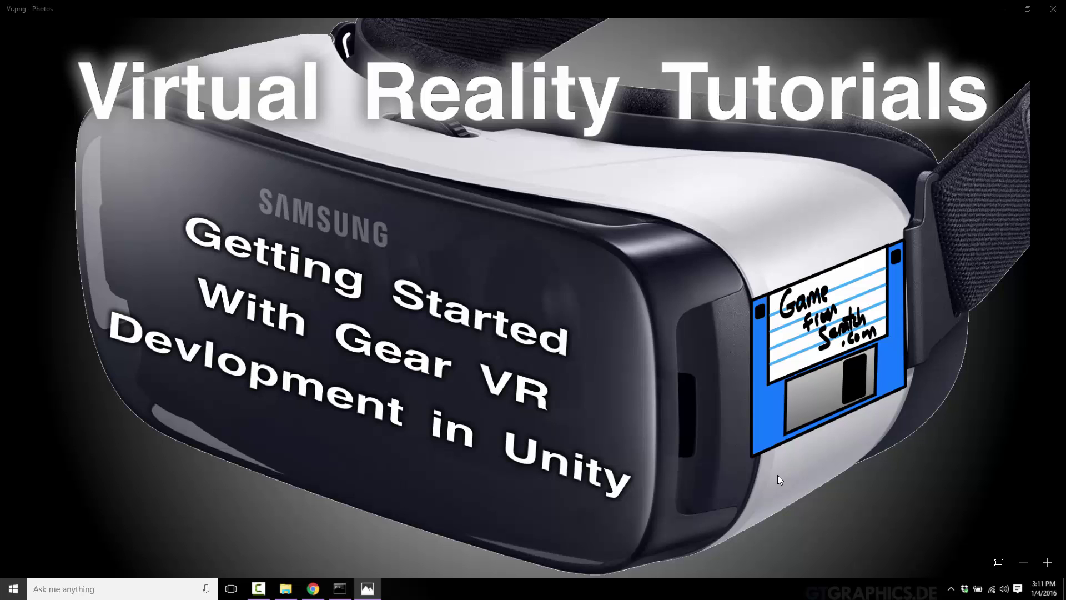
pyautogui.write('unit')
pyautogui.press('Return')
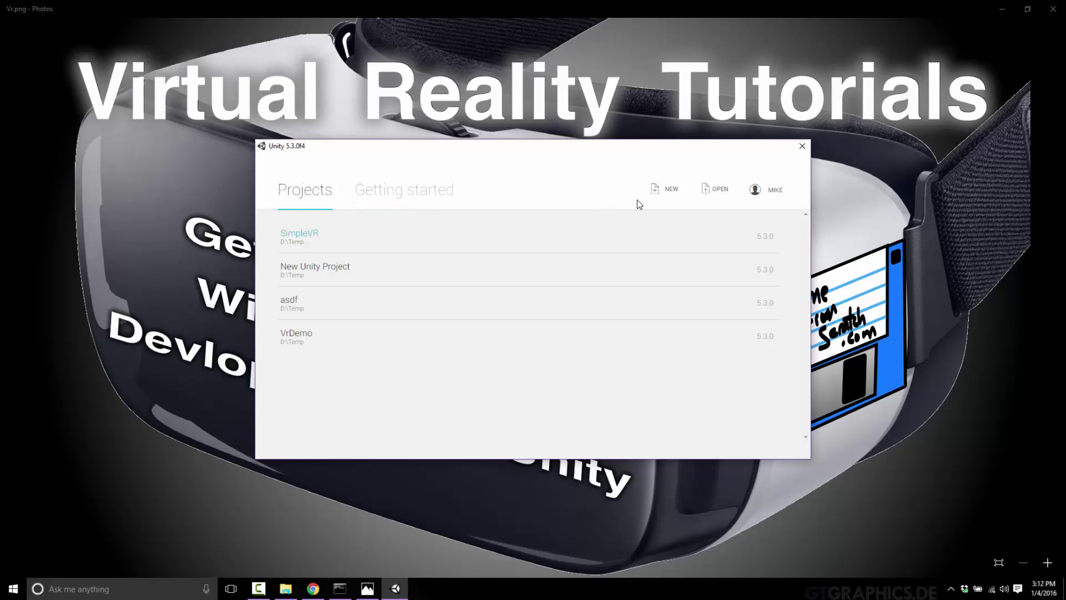
# Create a new 3D project named GenericProject in D:\Temp.
pyautogui.click(662, 190)
pyautogui.tripleClick(510, 268)
pyautogui.write('GenericP')
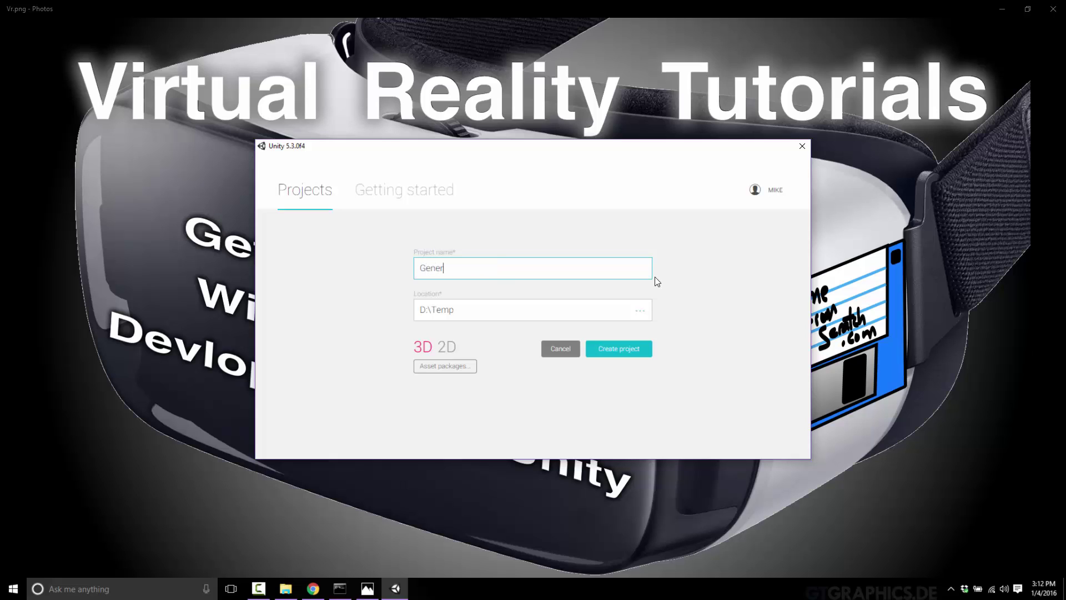
pyautogui.write('roject')
pyautogui.press('BackSpace')
pyautogui.press('BackSpace')
pyautogui.press('BackSpace')
pyautogui.press('BackSpace')
pyautogui.press('BackSpace')
pyautogui.press('BackSpace')
pyautogui.write('roject')
pyautogui.click(609, 354)
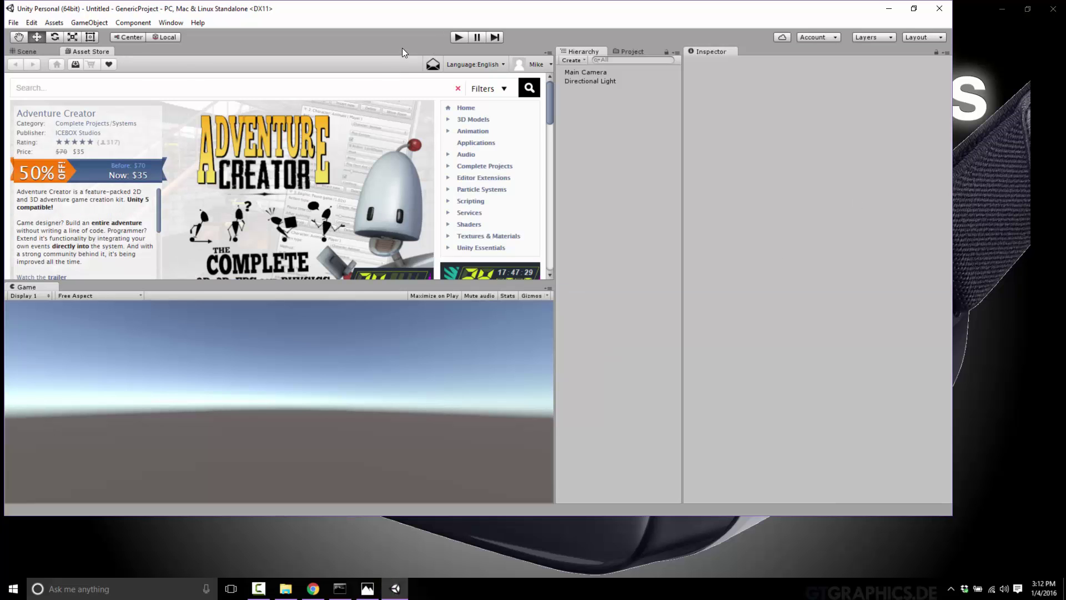
# Maximize the editor window and switch it to the Default layout.
pyautogui.doubleClick(442, 13)
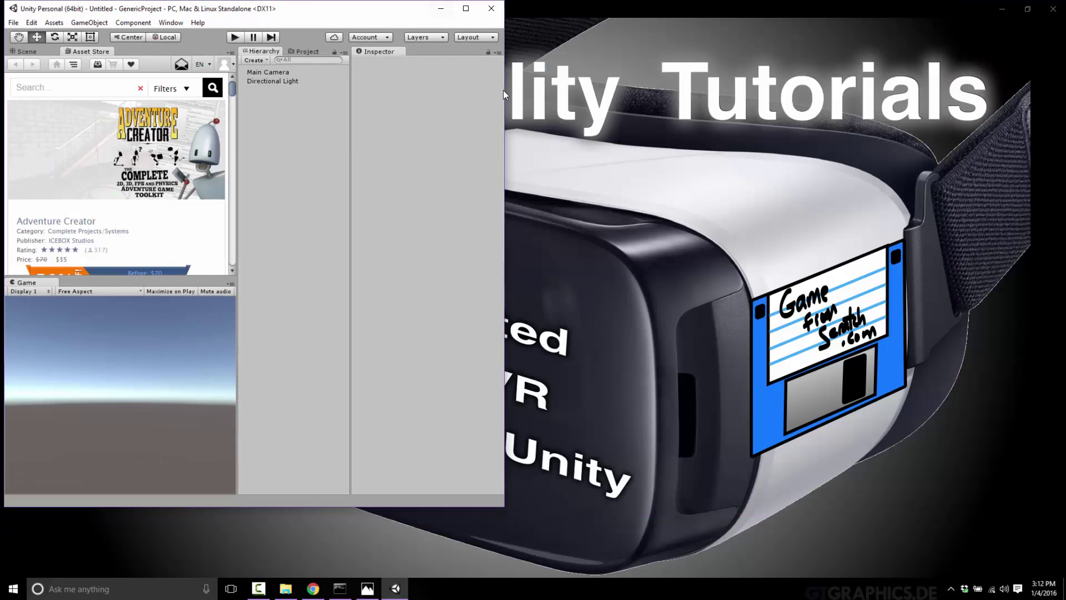
pyautogui.doubleClick(320, 10)
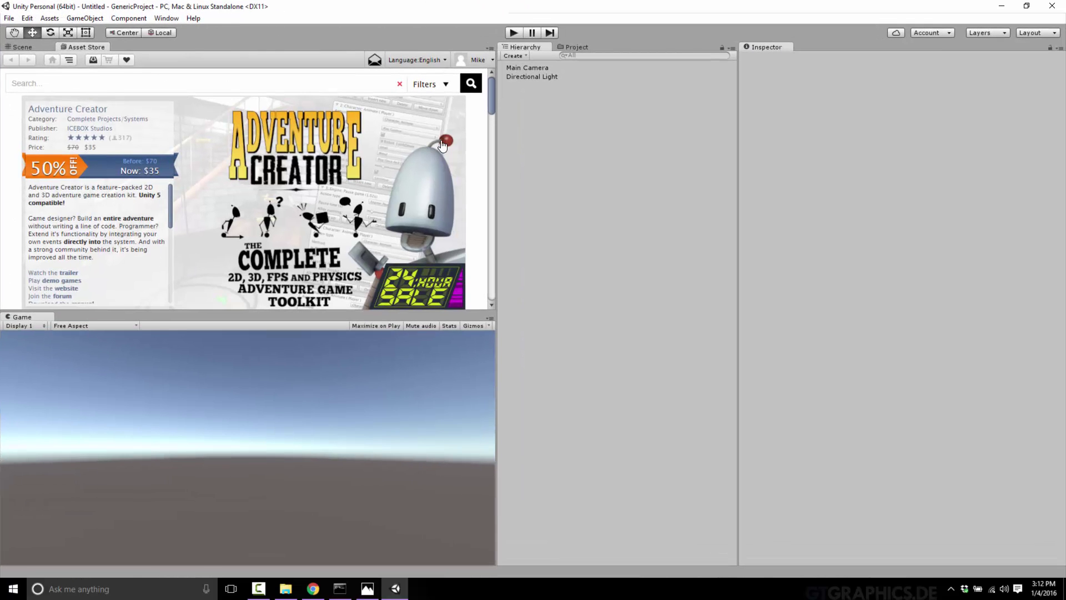
pyautogui.click(165, 19)
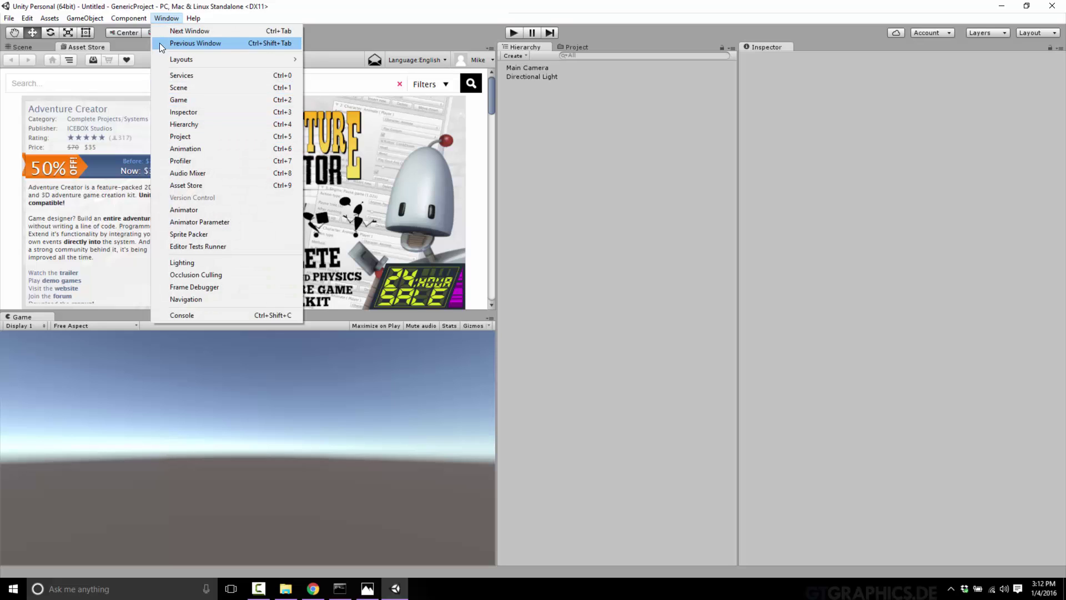
pyautogui.moveTo(192, 57)
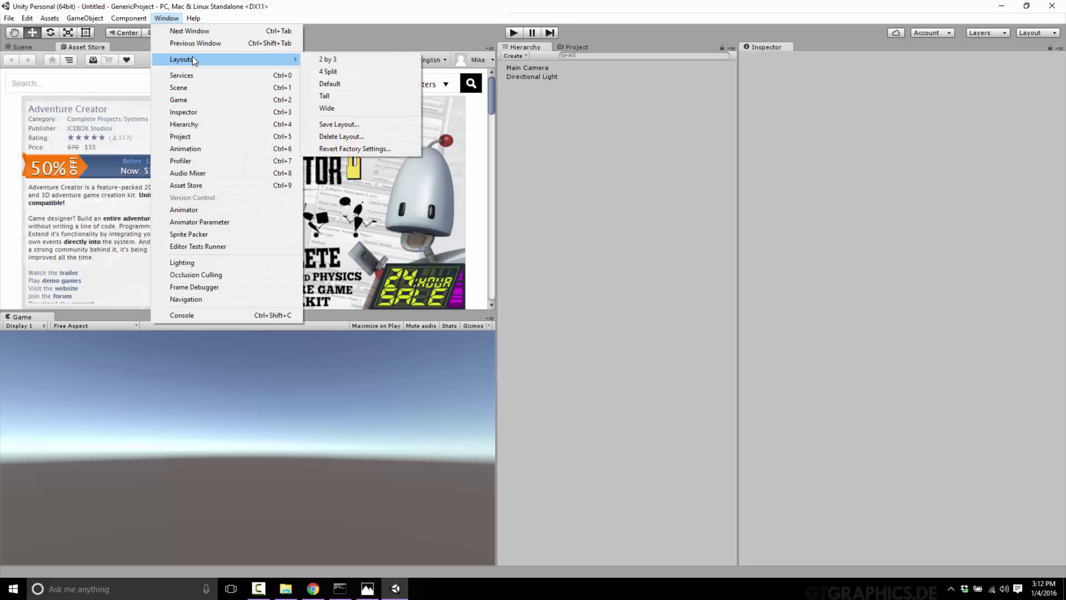
pyautogui.click(329, 84)
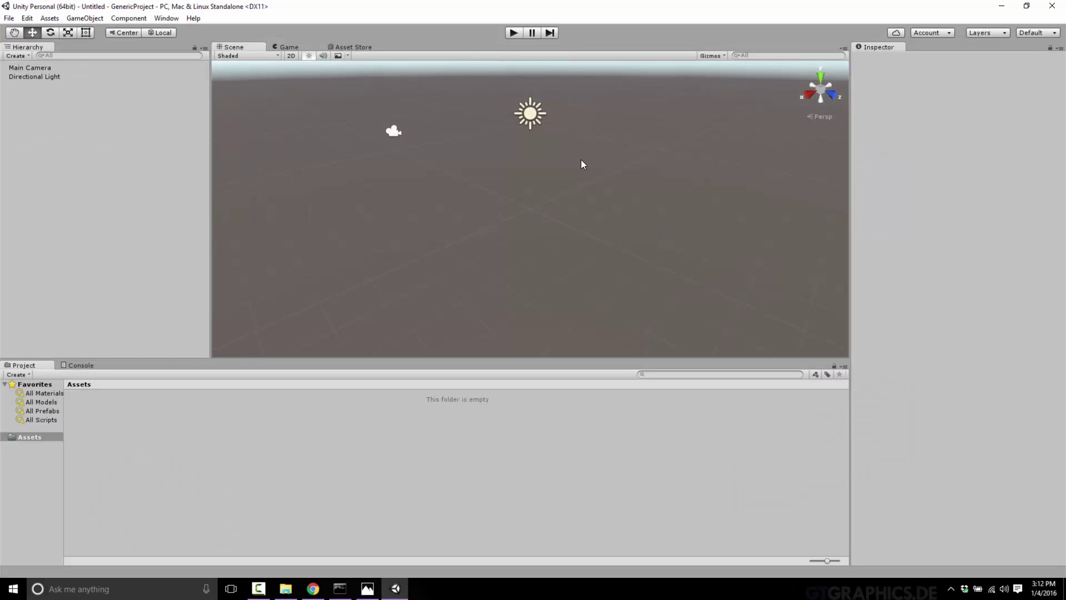
# Select Android in Build Settings and bring up its Player Settings.
pyautogui.click(10, 20)
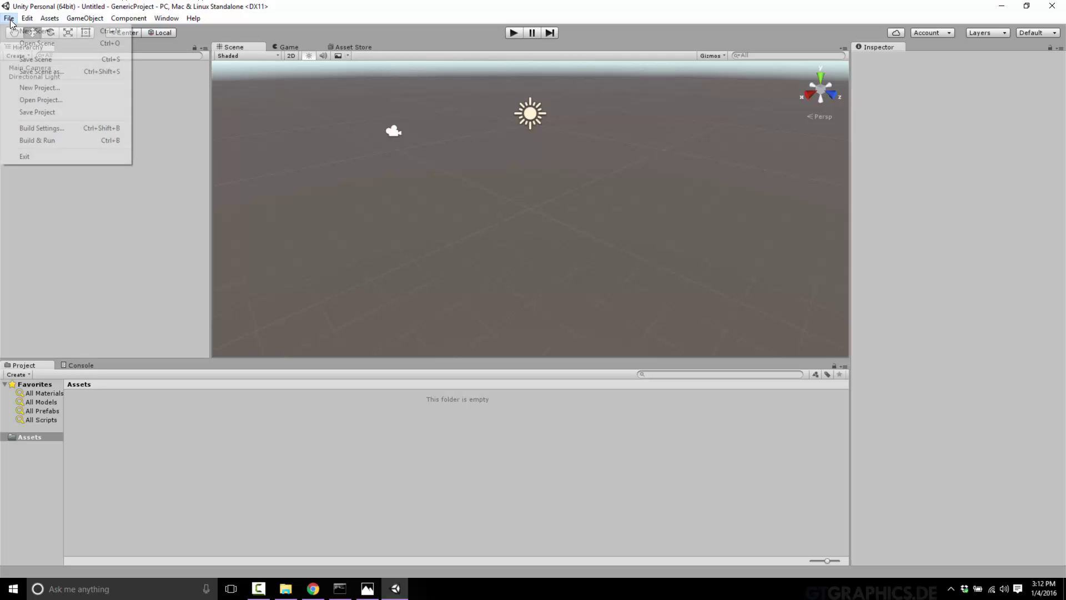
pyautogui.click(41, 128)
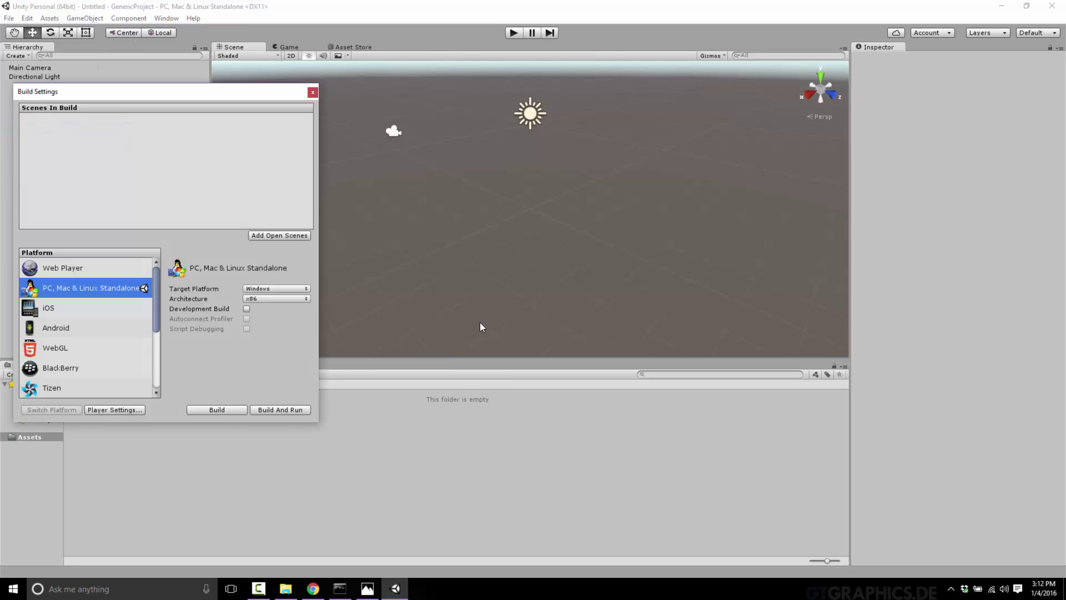
pyautogui.click(56, 332)
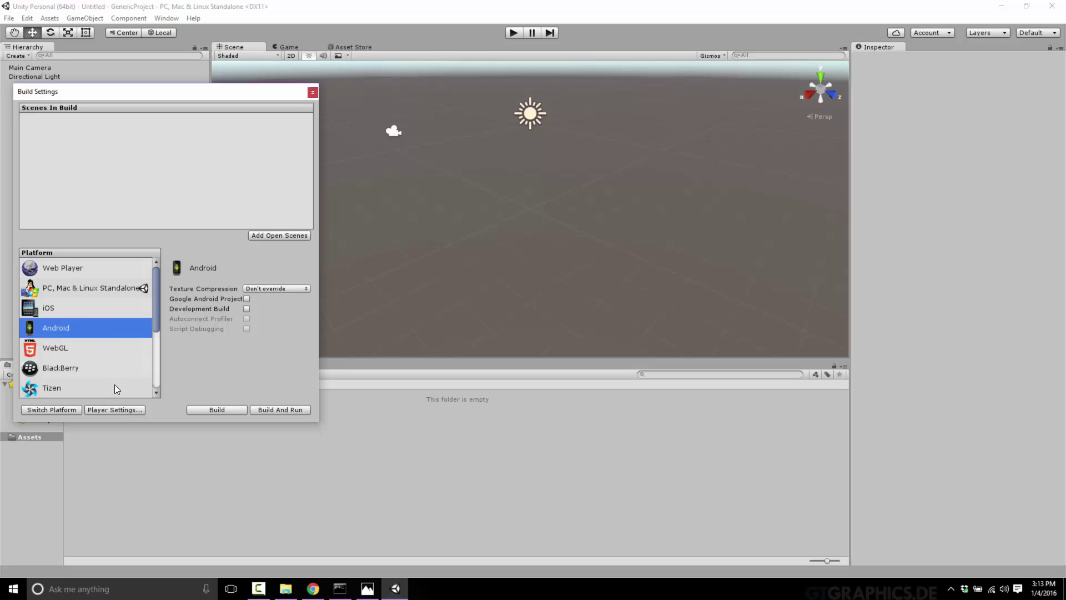
pyautogui.click(121, 411)
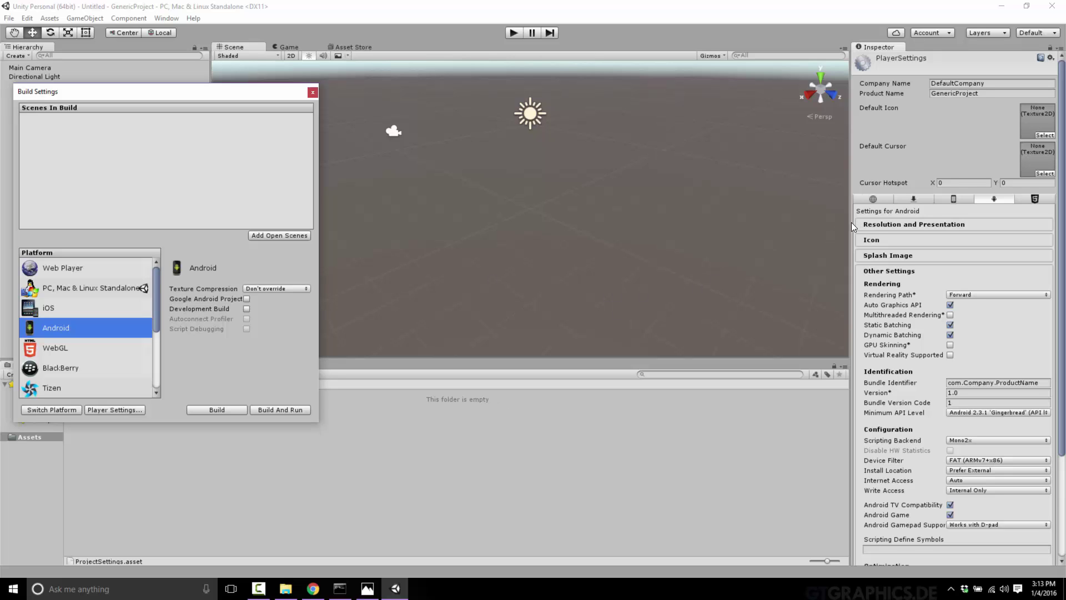
# Widen the Inspector and enable Virtual Reality Supported under Other Settings.
pyautogui.moveTo(851, 225); pyautogui.dragTo(744, 228)
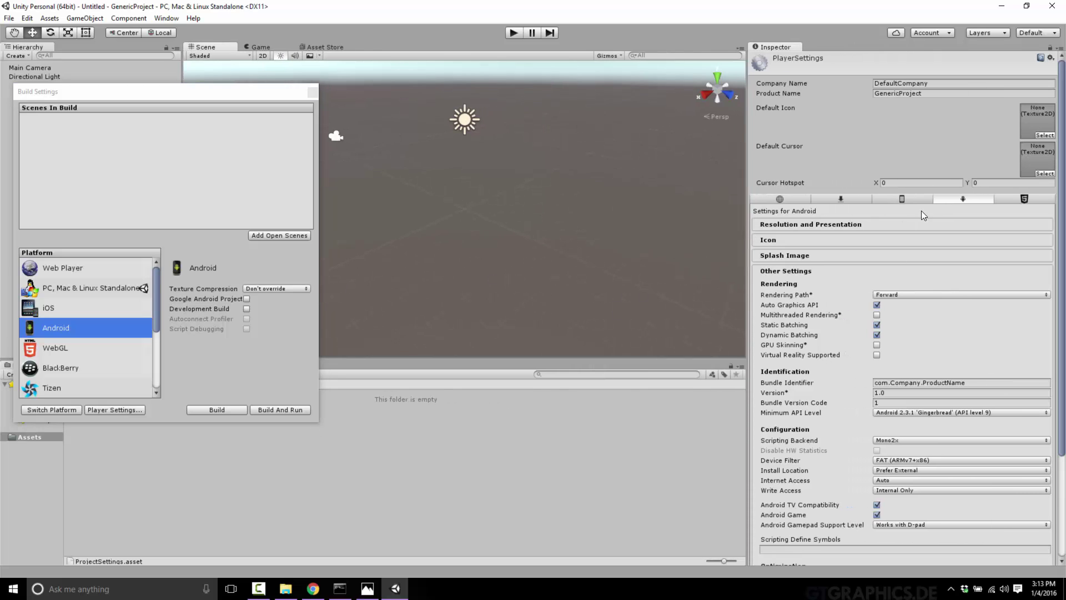
pyautogui.click(801, 224)
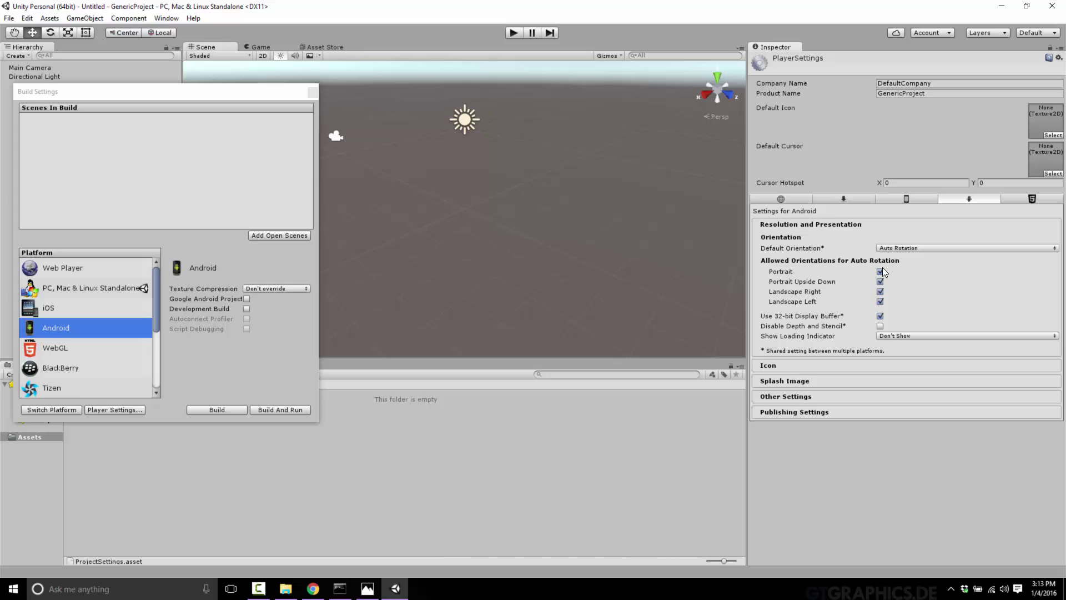
pyautogui.click(780, 396)
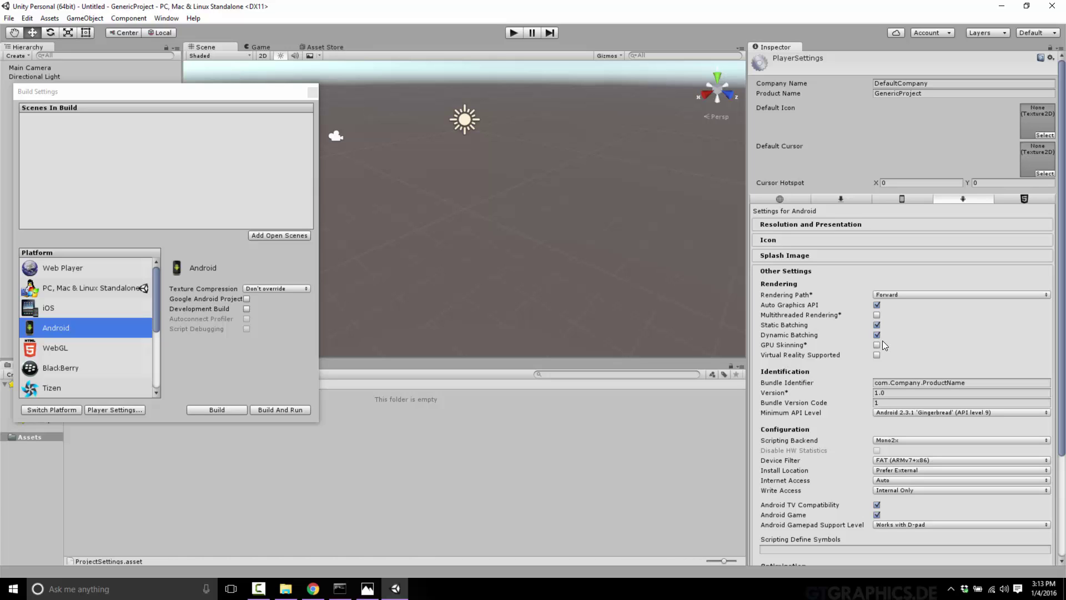
pyautogui.click(876, 355)
# Set bundle identifier com.gamefromscratch.vrdemo90210 and minimum API level Android 5.0 'Lollipop'.
pyautogui.click(969, 386)
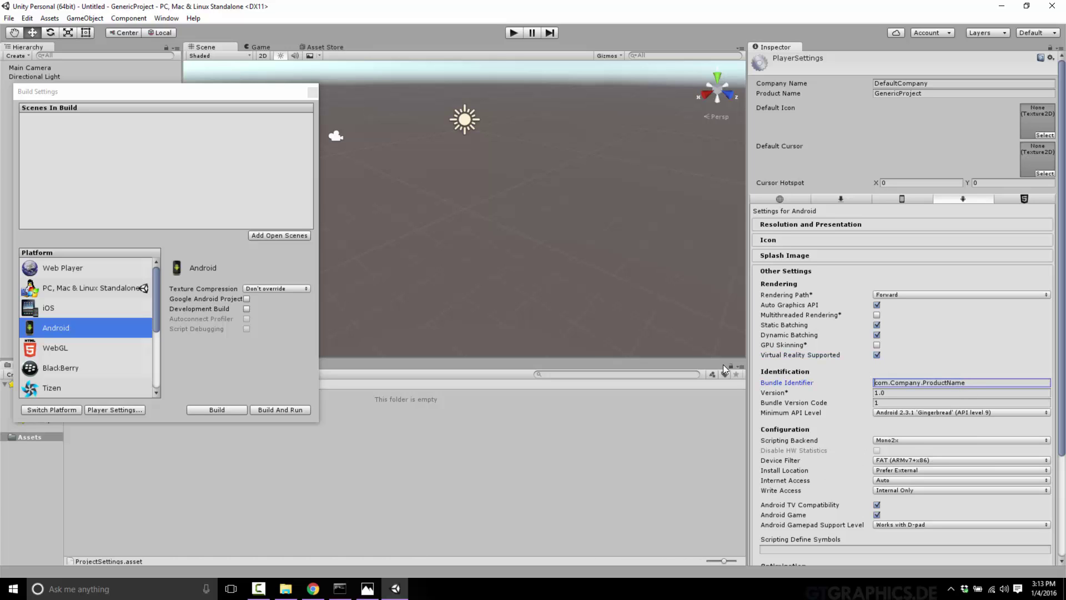
pyautogui.hotkey('ctrl', 'a')
pyautogui.write('com.gamefromscratch.vrdemo90210')
pyautogui.click(897, 411)
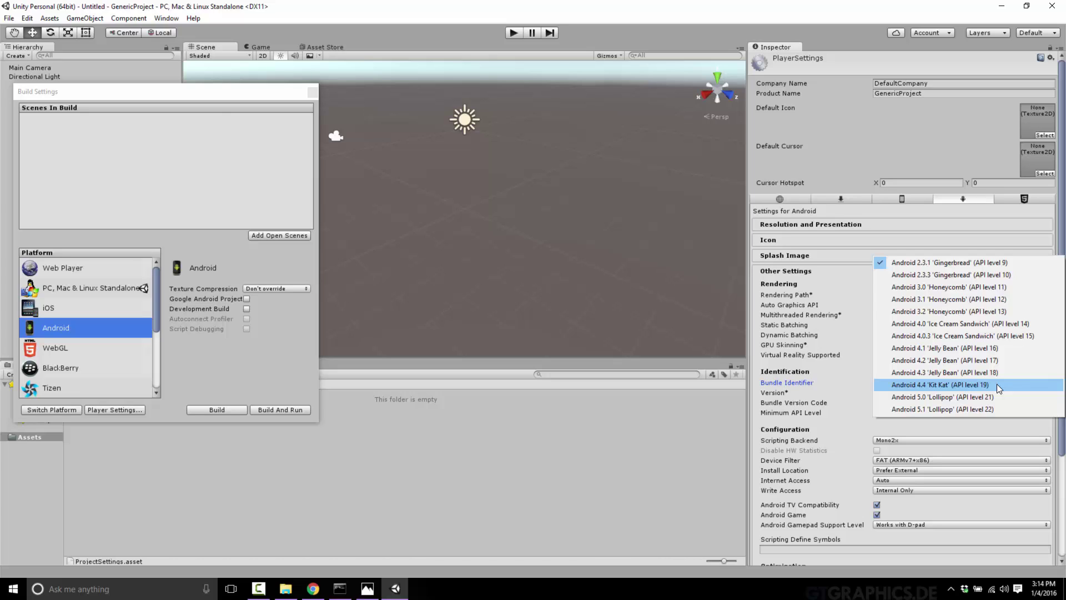
pyautogui.click(968, 398)
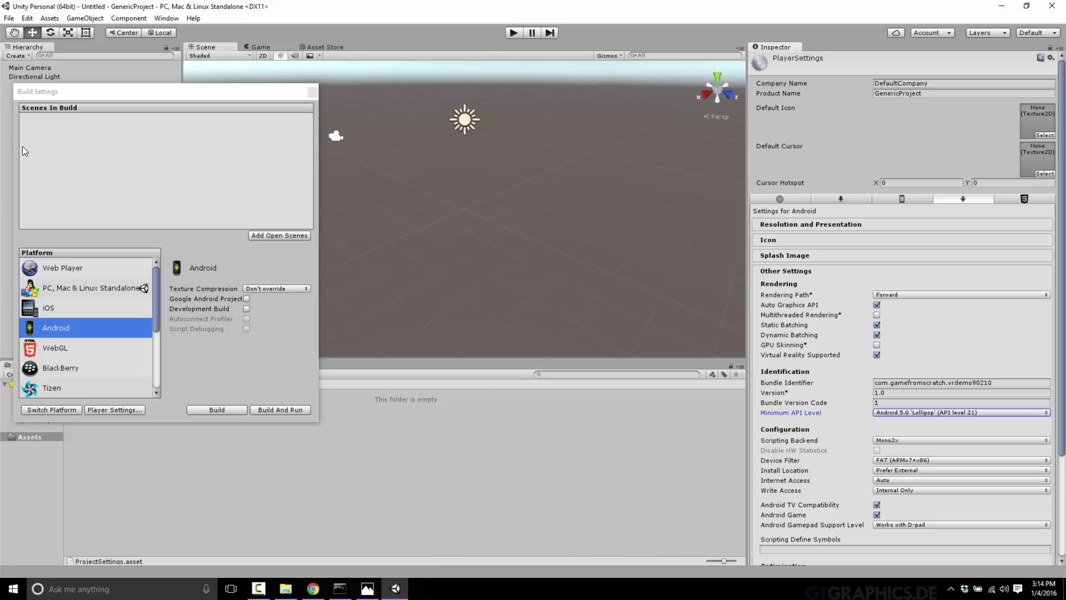
# In Chrome, go to the Oculus developer Tools page with the osig generator.
pyautogui.click(313, 589)
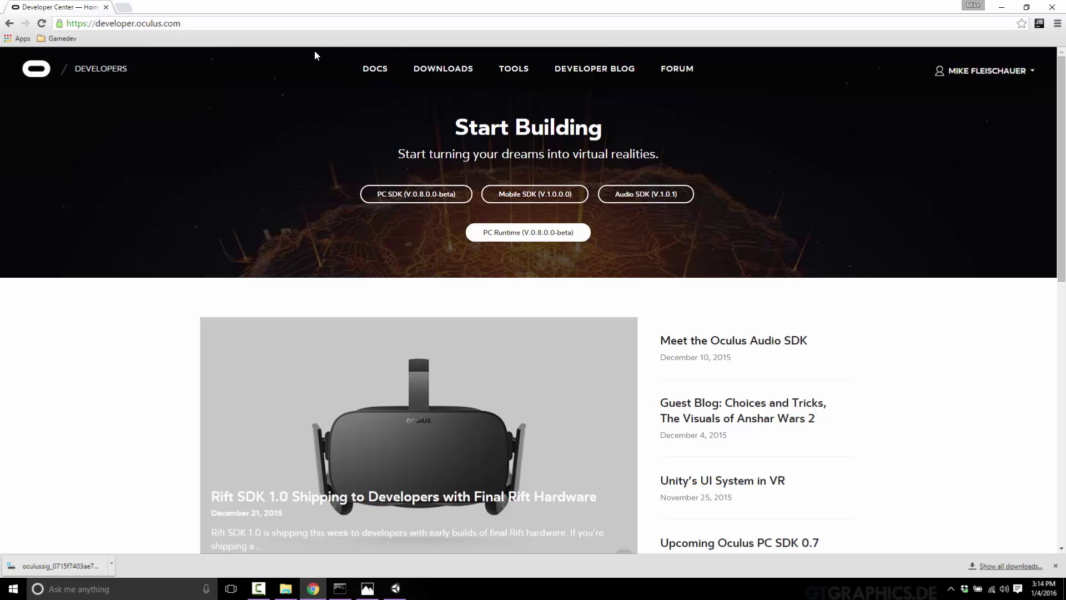
pyautogui.click(517, 69)
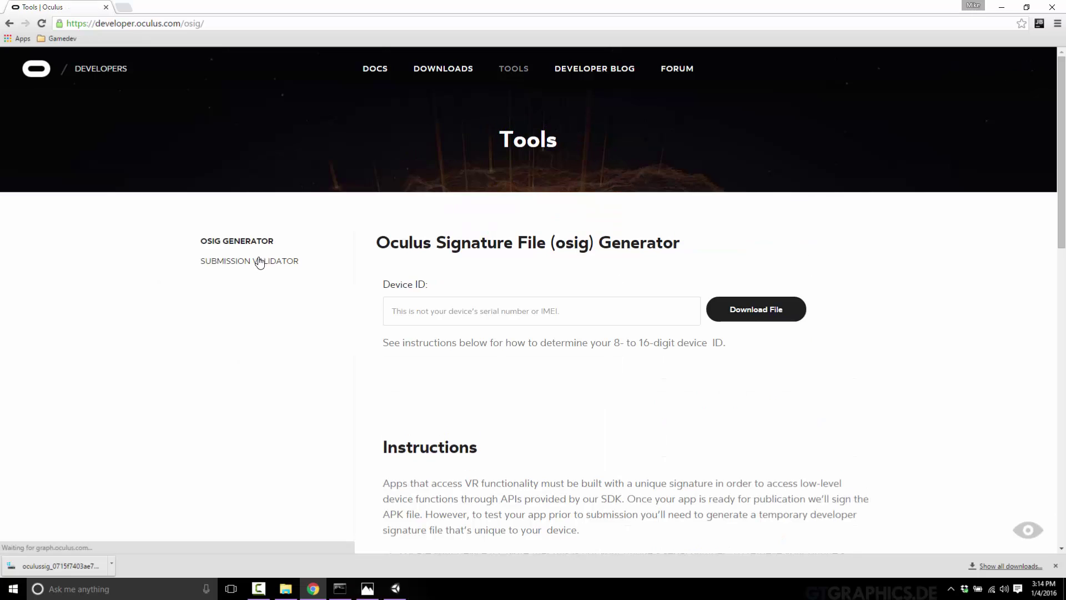
pyautogui.moveTo(390, 242); pyautogui.dragTo(608, 252)
pyautogui.click(616, 249)
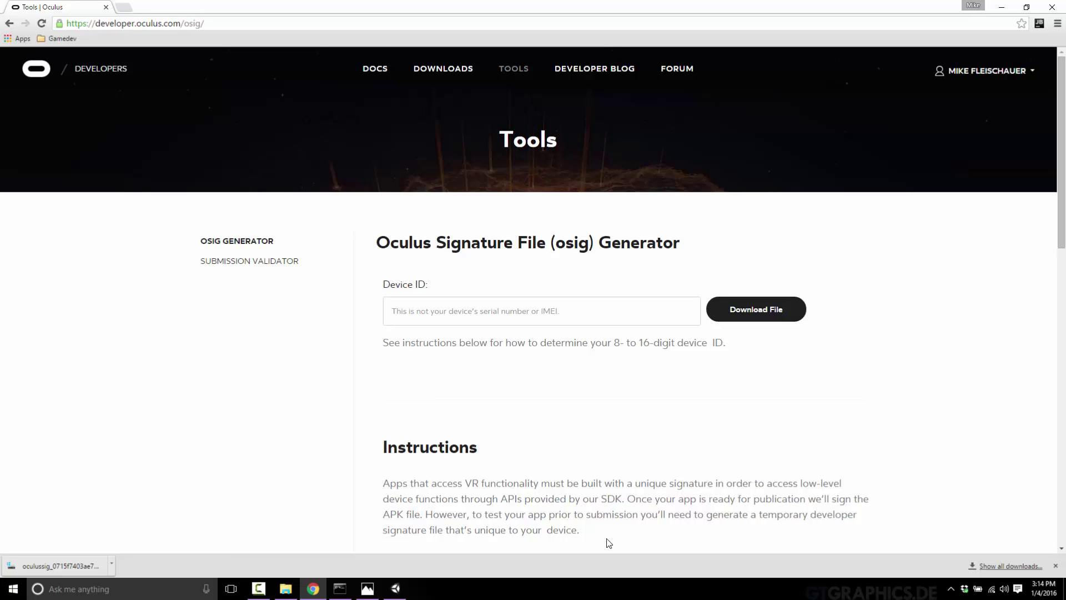
# Clear the Command Prompt console with cls.
pyautogui.click(339, 588)
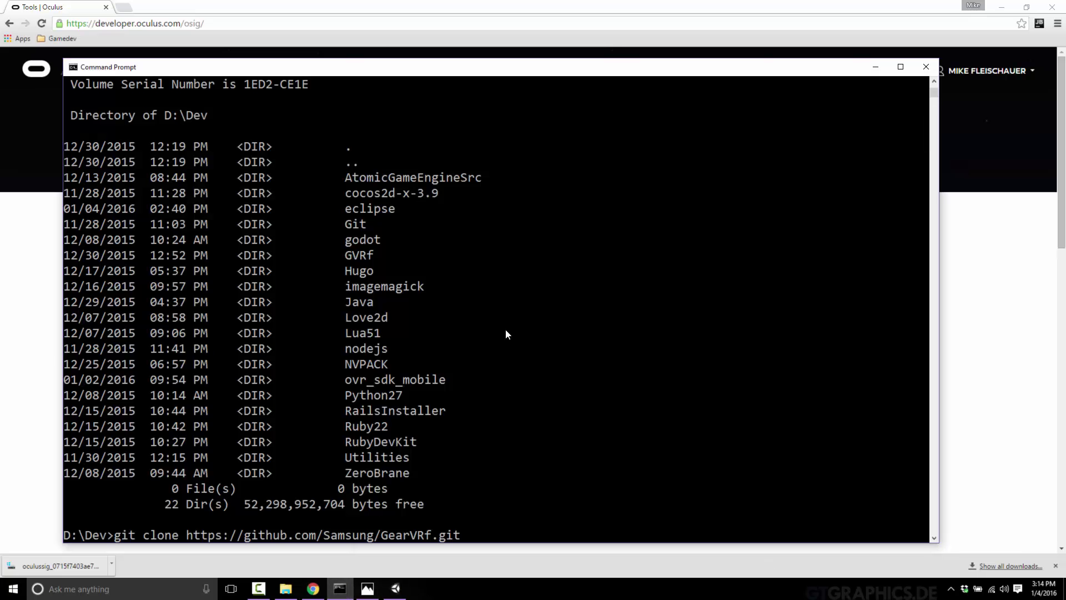
pyautogui.click(537, 338)
pyautogui.write('cls')
pyautogui.press('Return')
pyautogui.hotkey('ctrl', 'c')
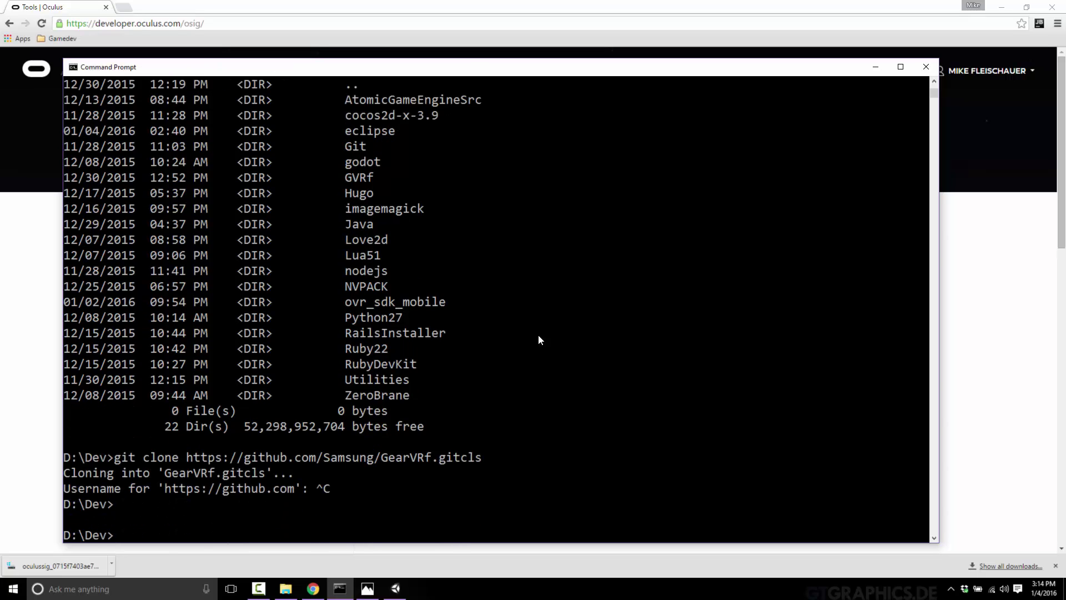
pyautogui.write('cls')
pyautogui.press('Return')
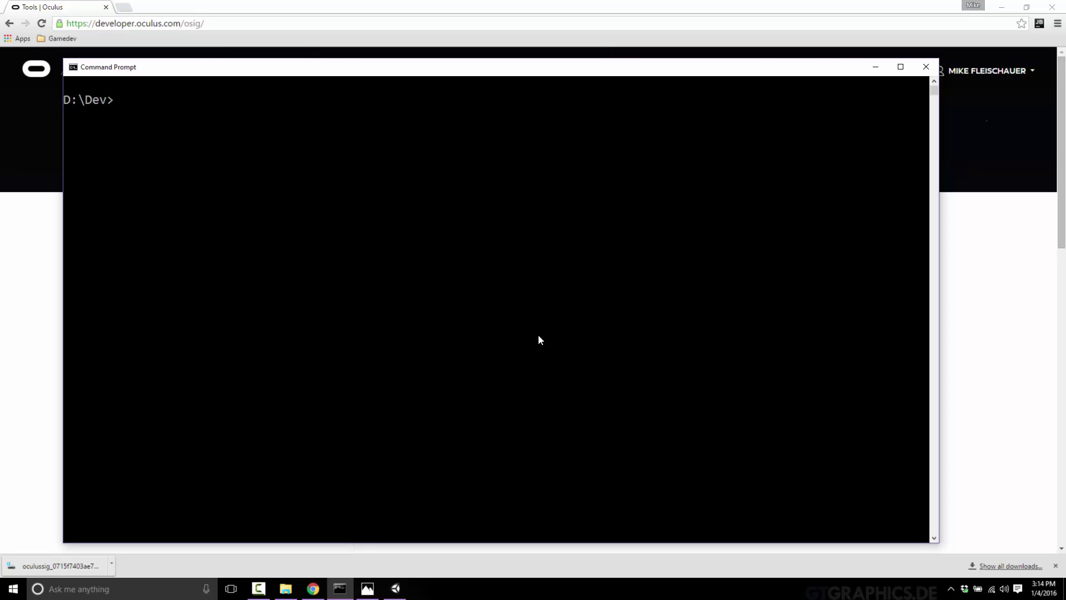
# Change directory into Android-SDK\platform-tools.
pyautogui.write('cd java\\a')
pyautogui.write('n')
pyautogui.press('Tab')
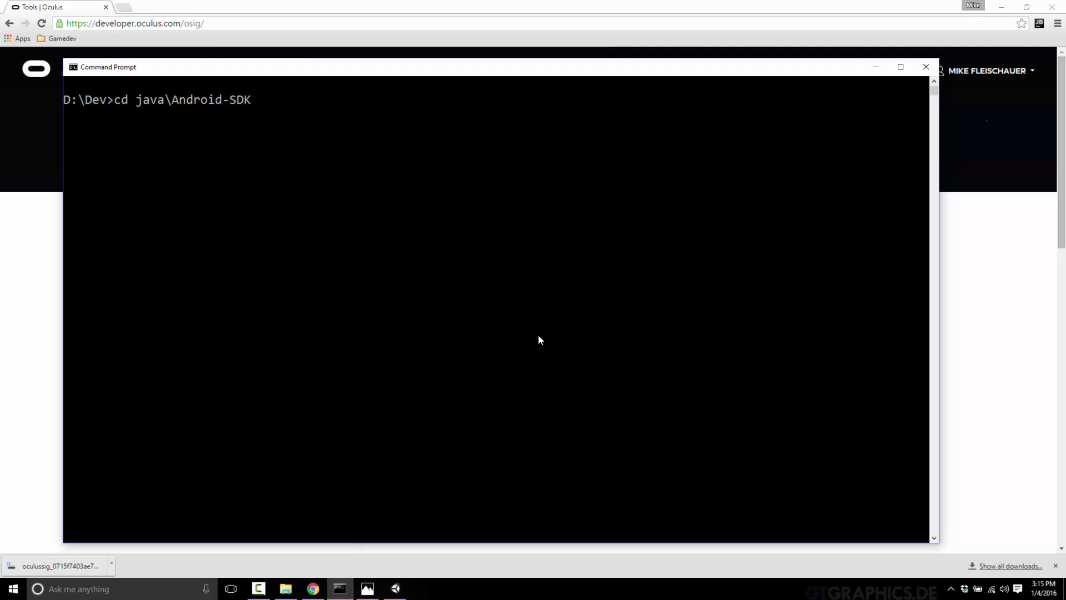
pyautogui.press('Return')
pyautogui.write('cd p')
pyautogui.press('Tab')
pyautogui.press('Tab')
pyautogui.press('Return')
# List the platform-tools contents with dir and the attached devices with adb devices.
pyautogui.write('dir')
pyautogui.press('Return')
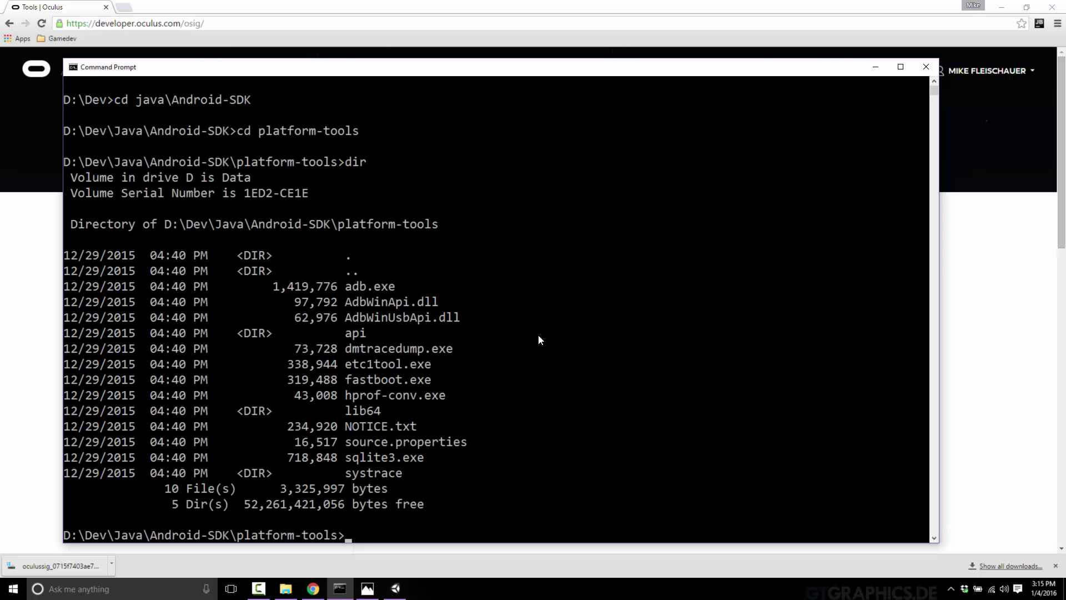
pyautogui.write('adb device')
pyautogui.write('s')
pyautogui.press('Return')
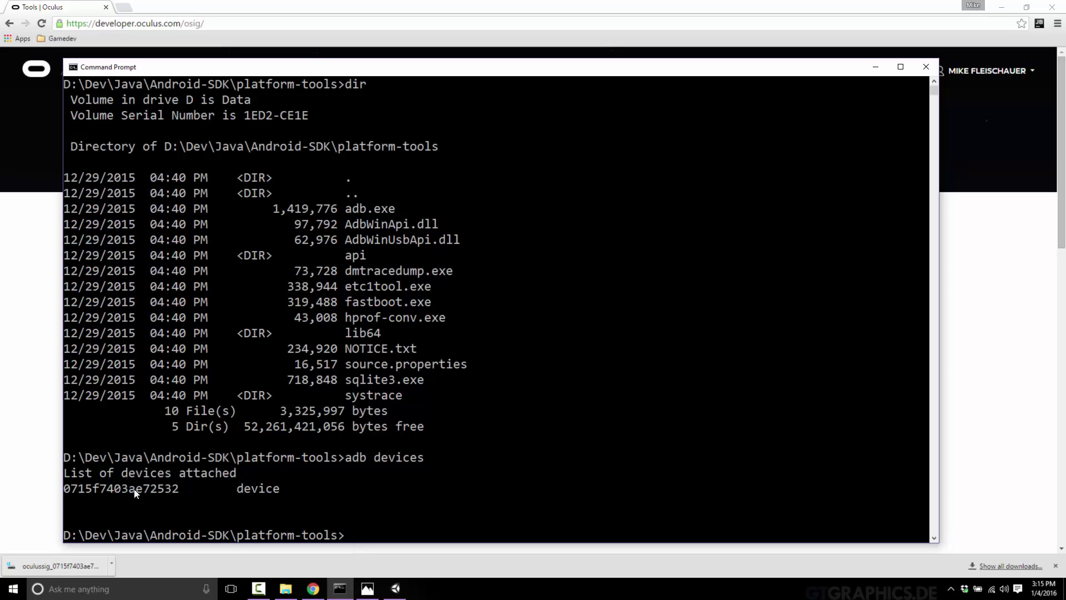
# Close Command Prompt and sort the Documents folder in File Explorer by date modified.
pyautogui.click(925, 67)
pyautogui.click(450, 309)
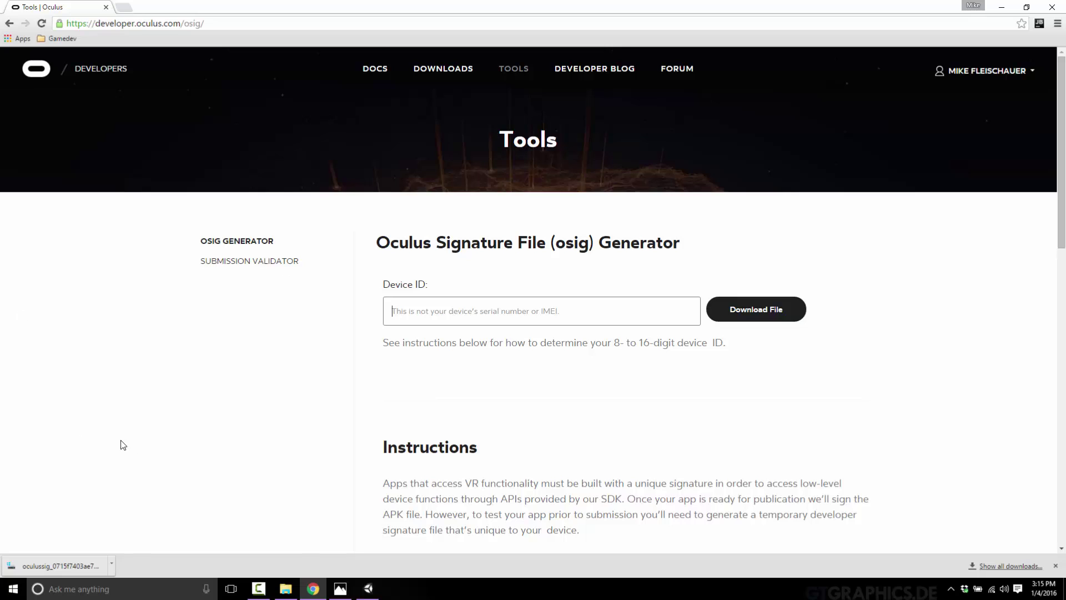
pyautogui.click(285, 589)
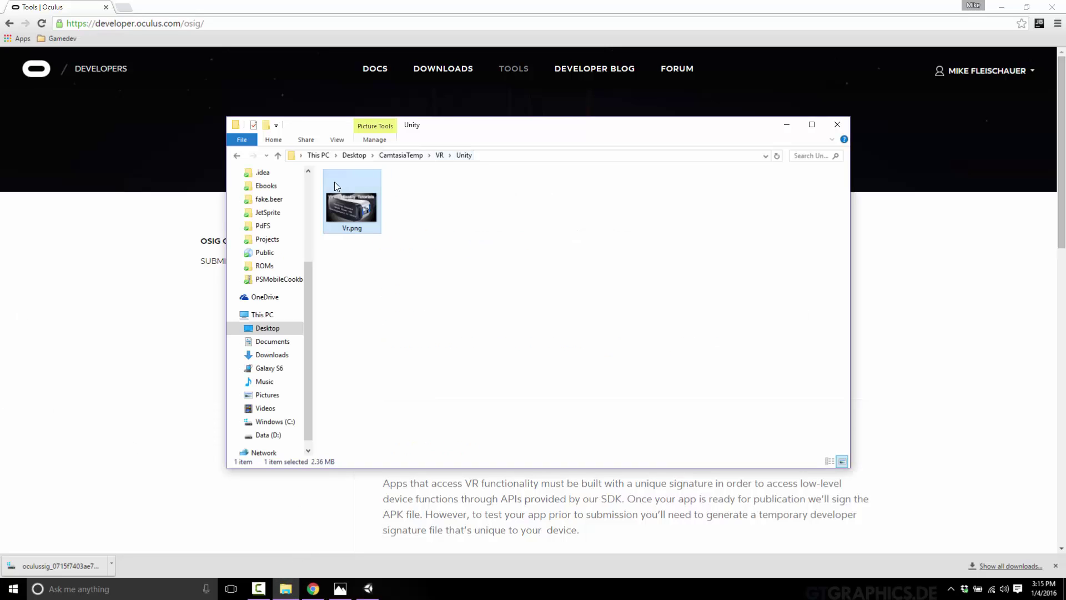
pyautogui.scroll(4, 308, 261)
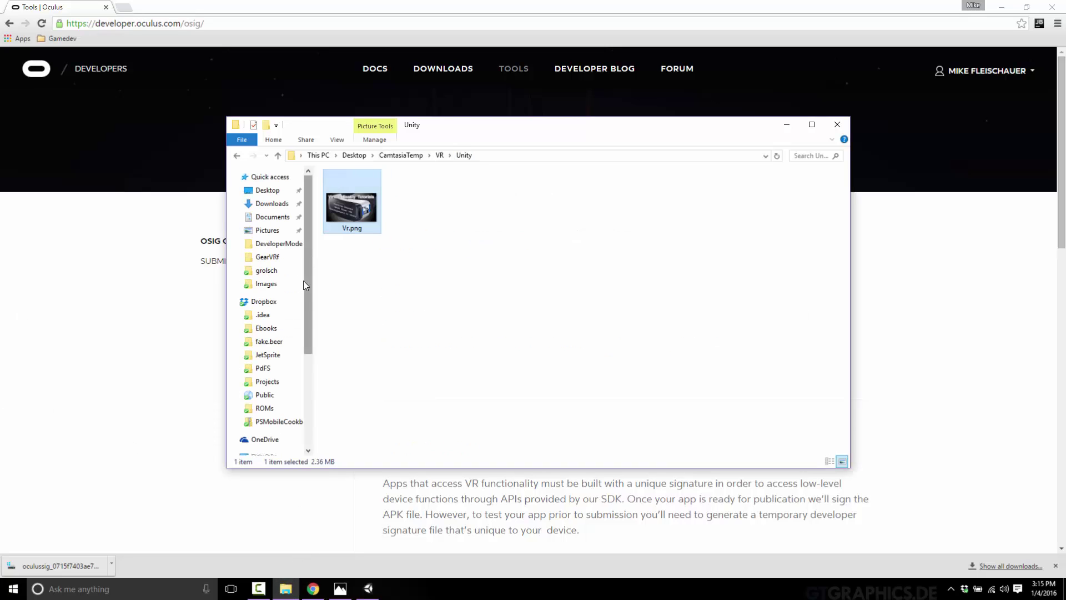
pyautogui.click(279, 219)
pyautogui.click(533, 172)
pyautogui.click(502, 173)
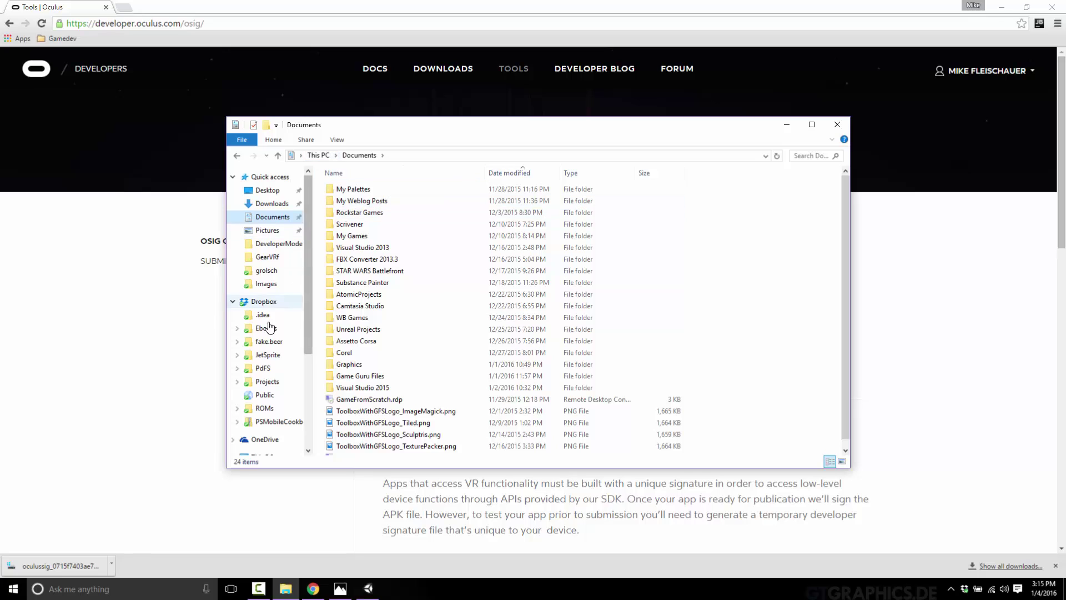
# Open Downloads, sort it by name, and select the oculussig signature files.
pyautogui.click(271, 204)
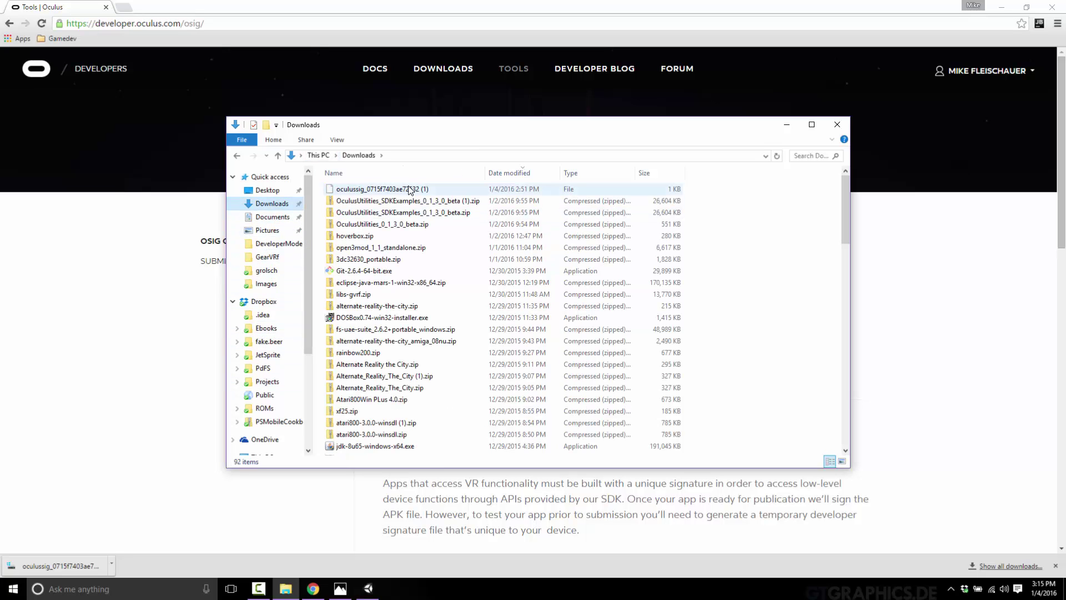
pyautogui.click(401, 190)
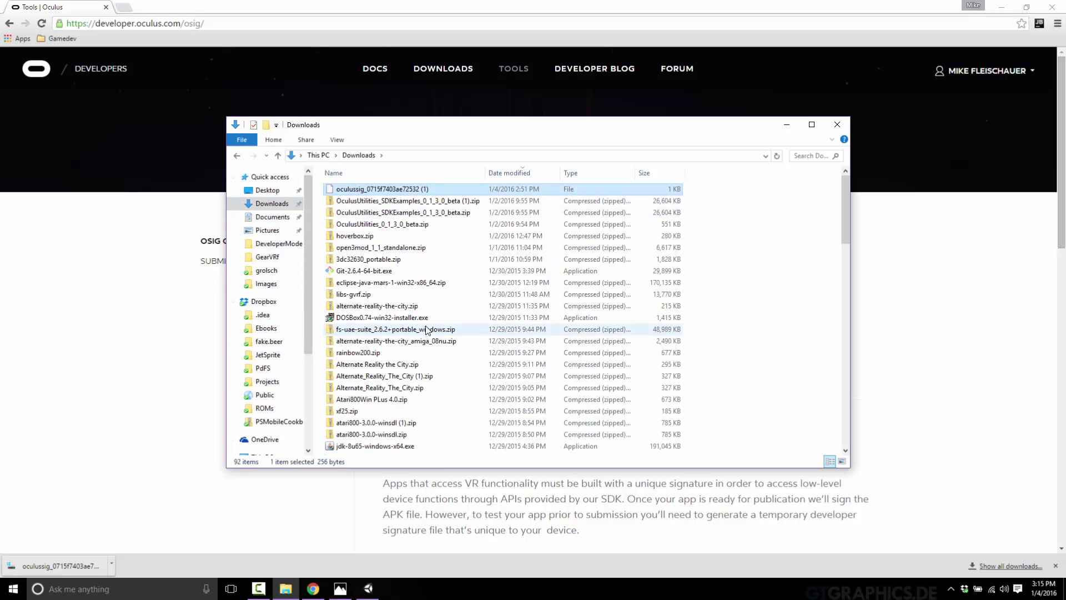
pyautogui.scroll(-1, 427, 329)
pyautogui.scroll(1, 388, 234)
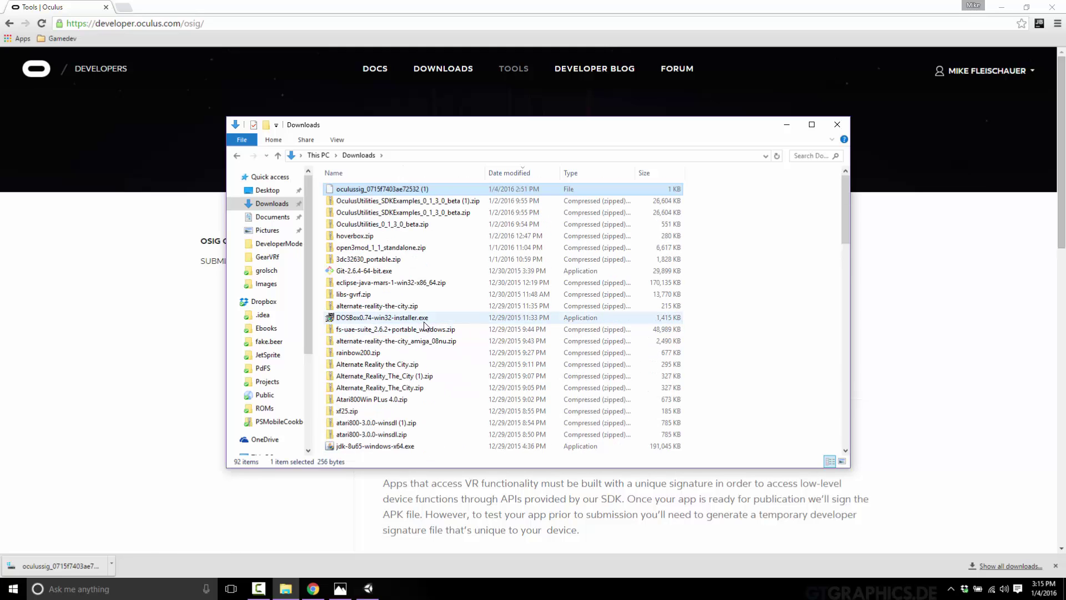
pyautogui.click(376, 175)
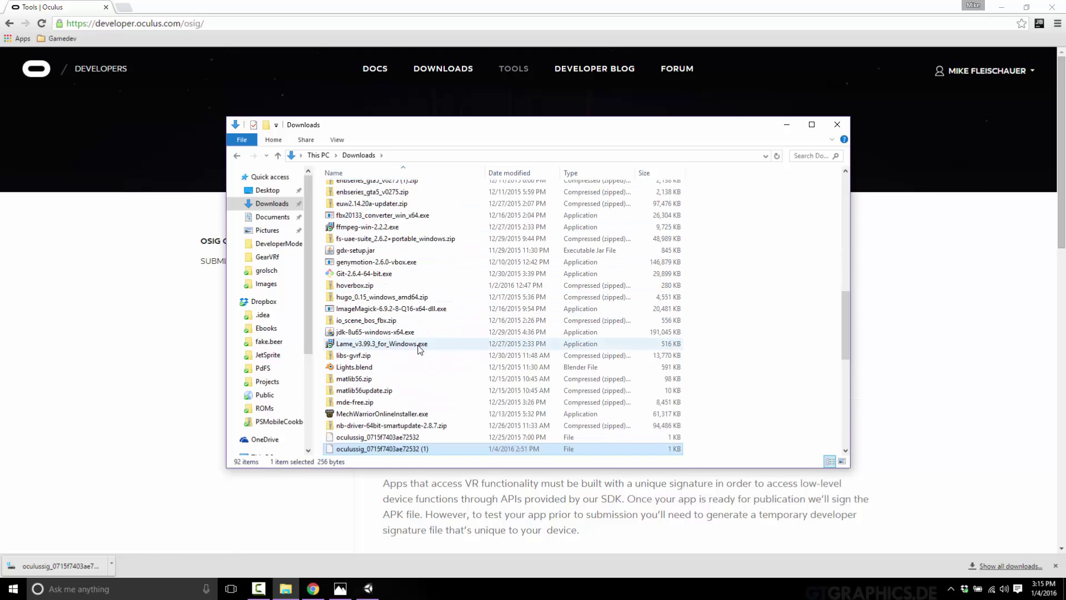
pyautogui.scroll(-1, 416, 294)
pyautogui.click(382, 403)
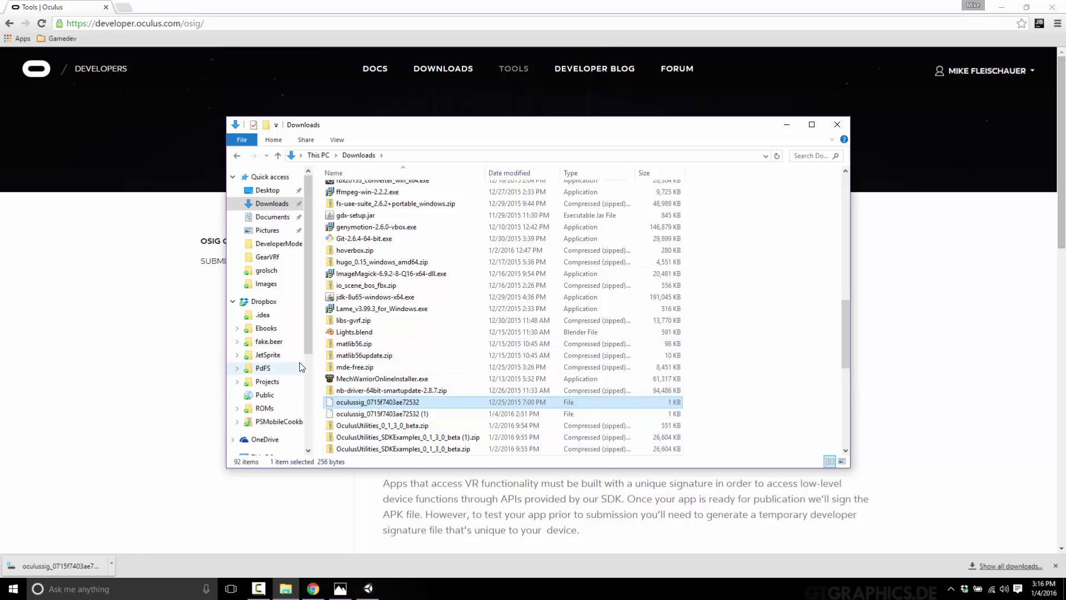
pyautogui.scroll(-4, 309, 383)
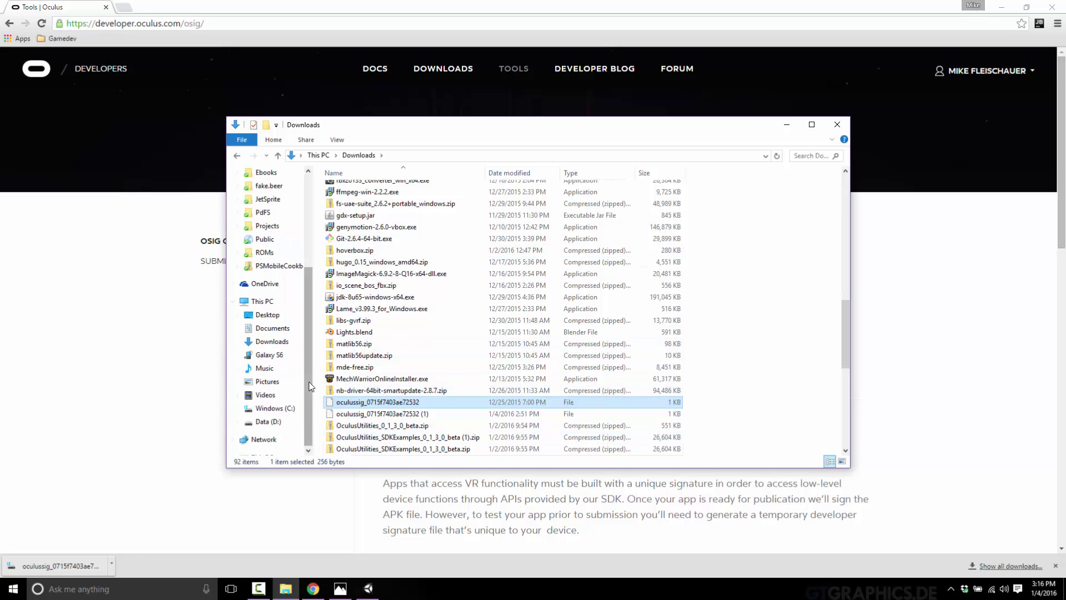
# Create a Plugins folder in D:\Temp\GenericProject\Assets.
pyautogui.click(269, 422)
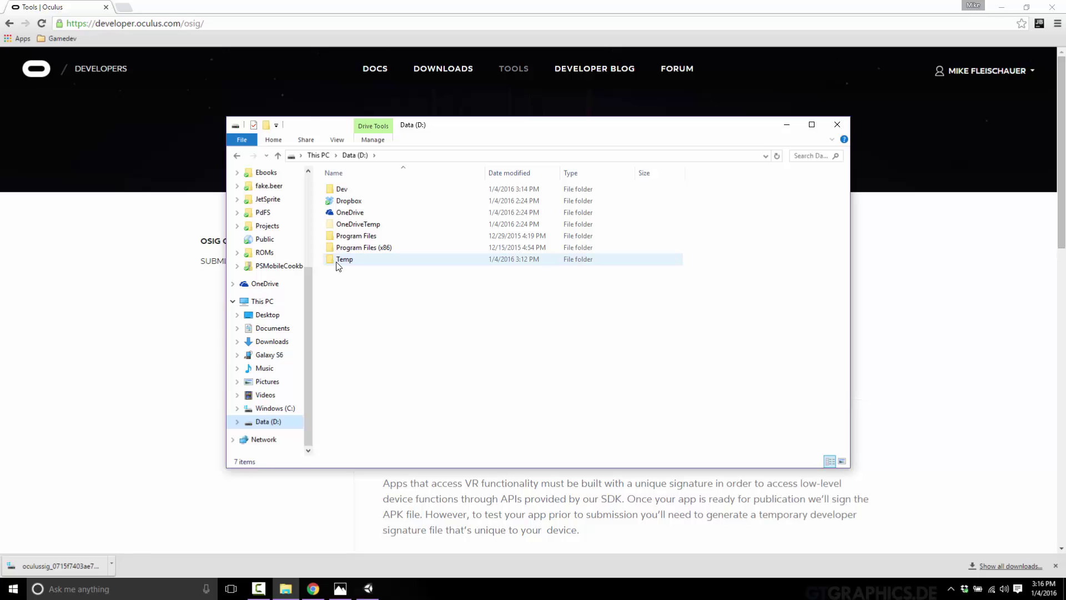
pyautogui.doubleClick(336, 264)
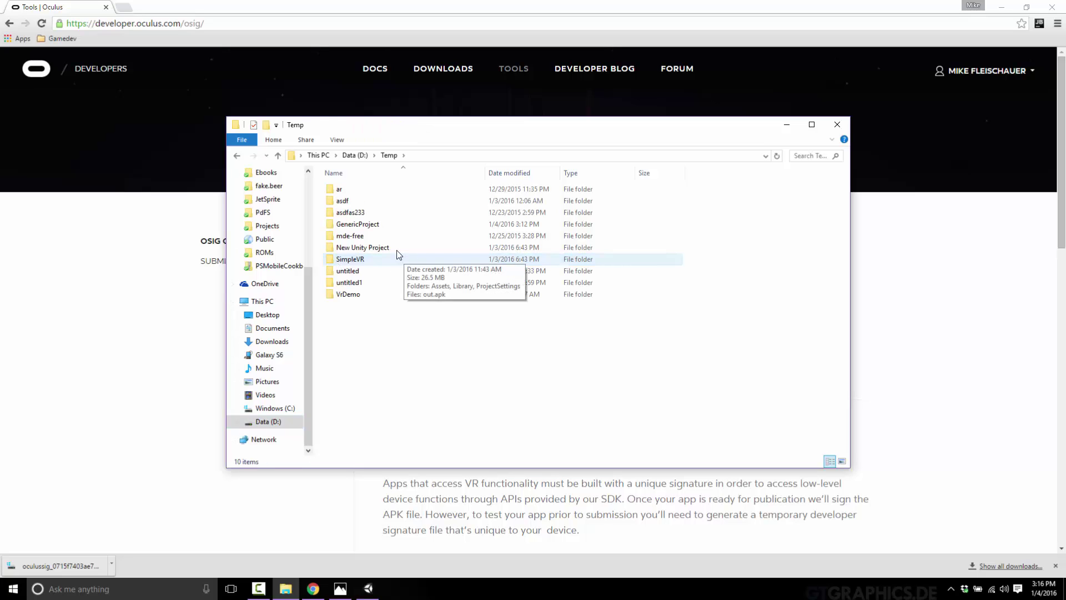
pyautogui.doubleClick(363, 223)
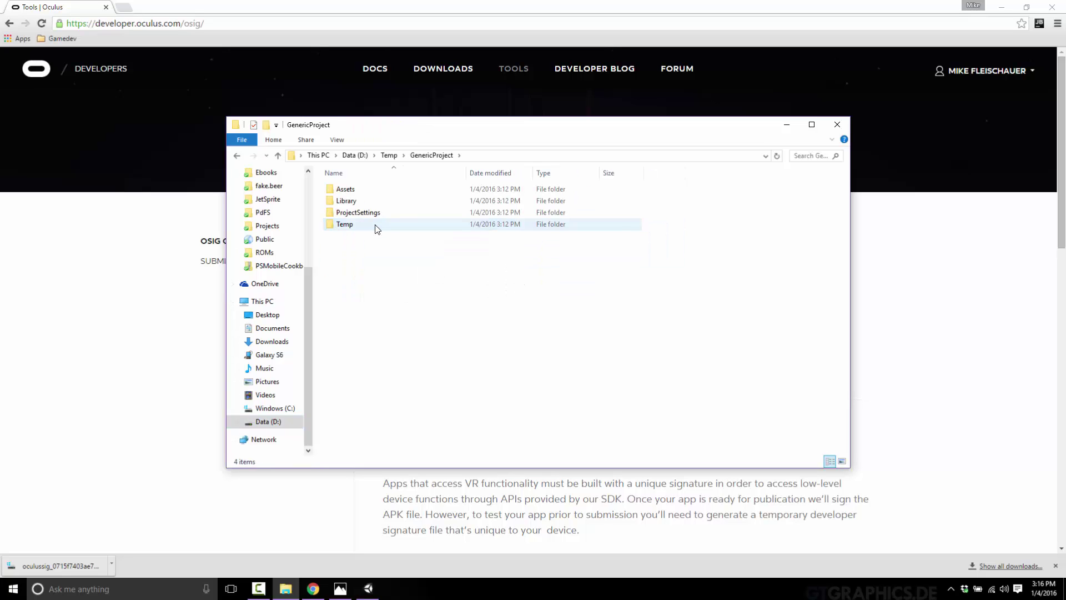
pyautogui.doubleClick(358, 190)
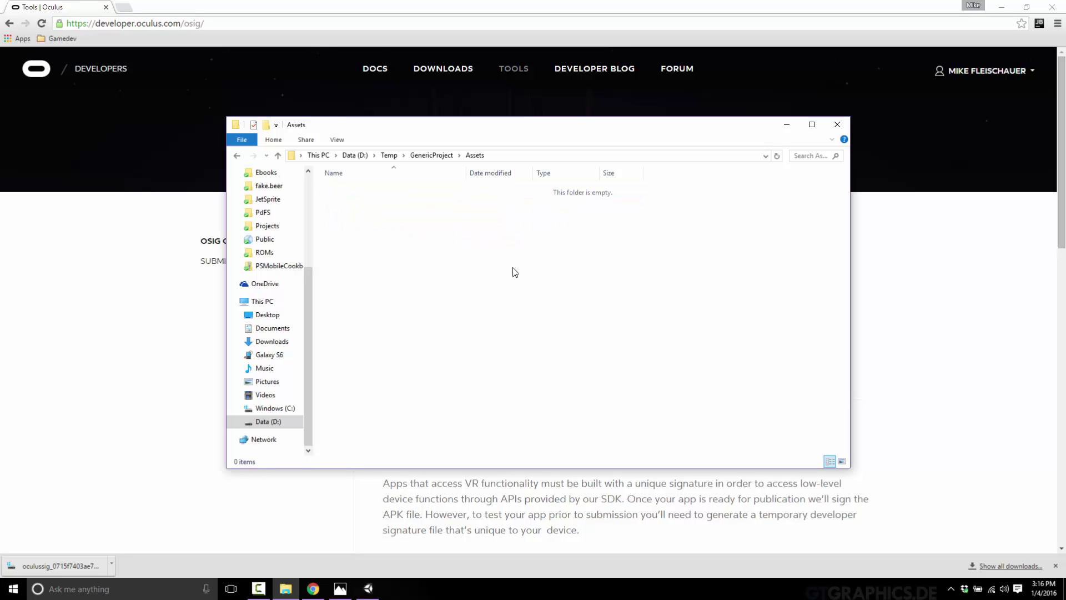
pyautogui.rightClick(480, 413)
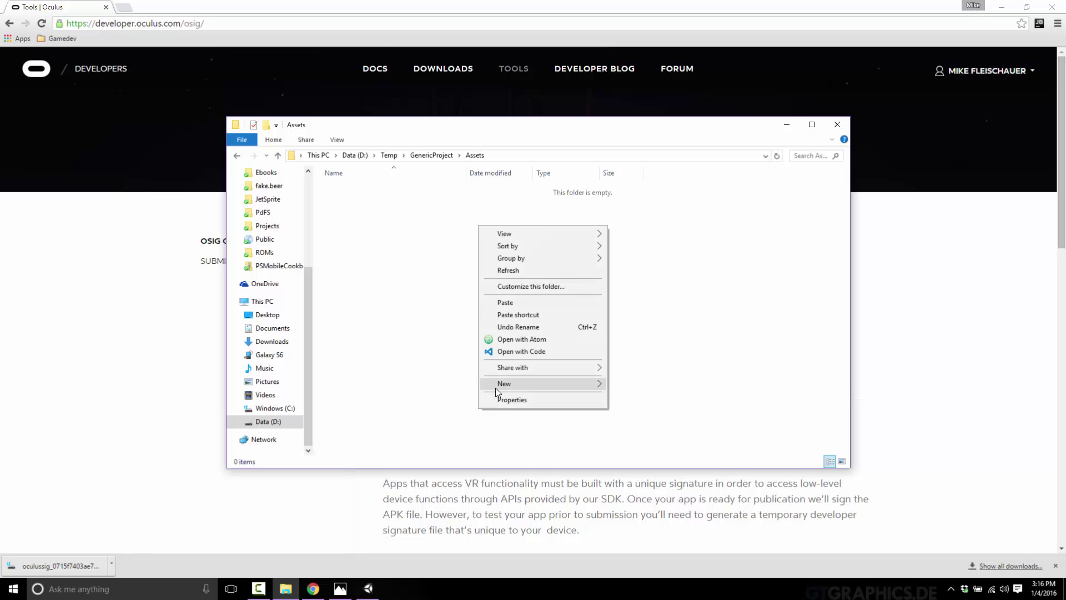
pyautogui.moveTo(495, 387)
pyautogui.click(618, 385)
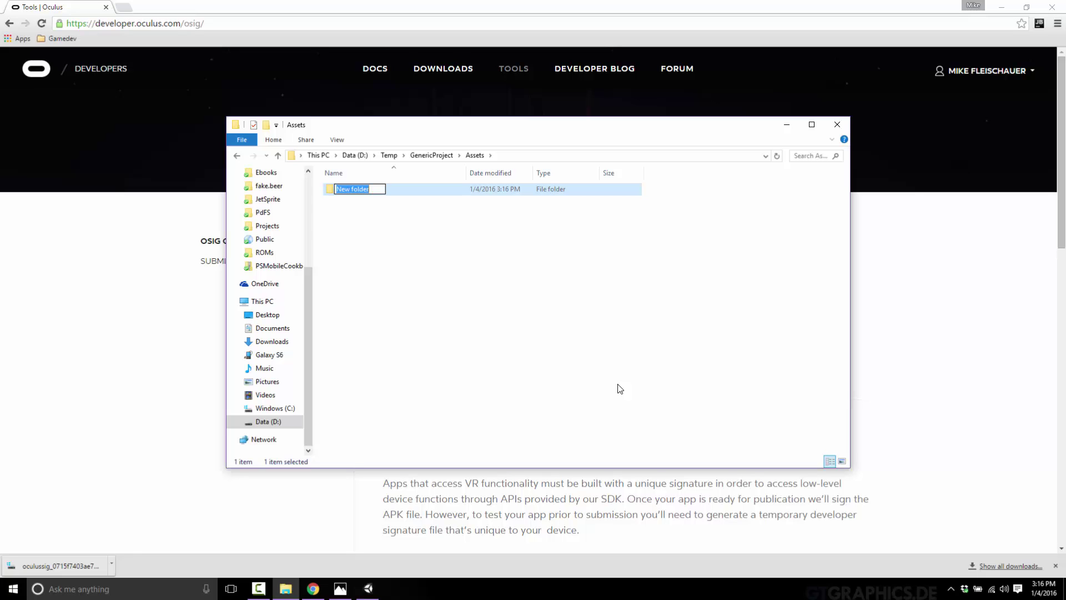
pyautogui.write('Plugins')
pyautogui.press('Return')
pyautogui.press('Return')
# Create an Android folder inside Plugins and an Assets folder inside Android.
pyautogui.rightClick(619, 389)
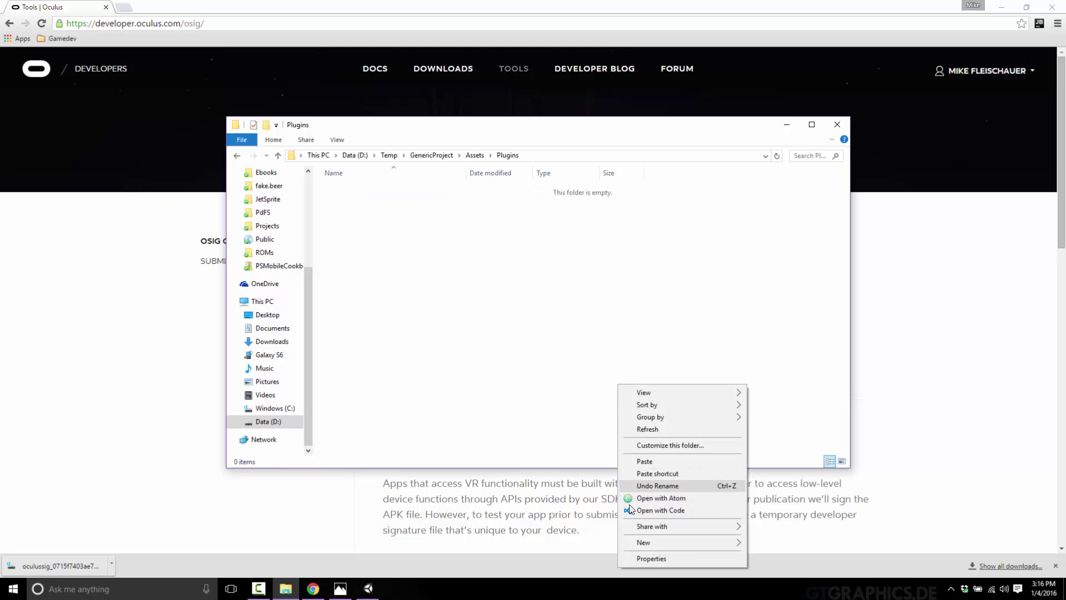
pyautogui.moveTo(656, 547)
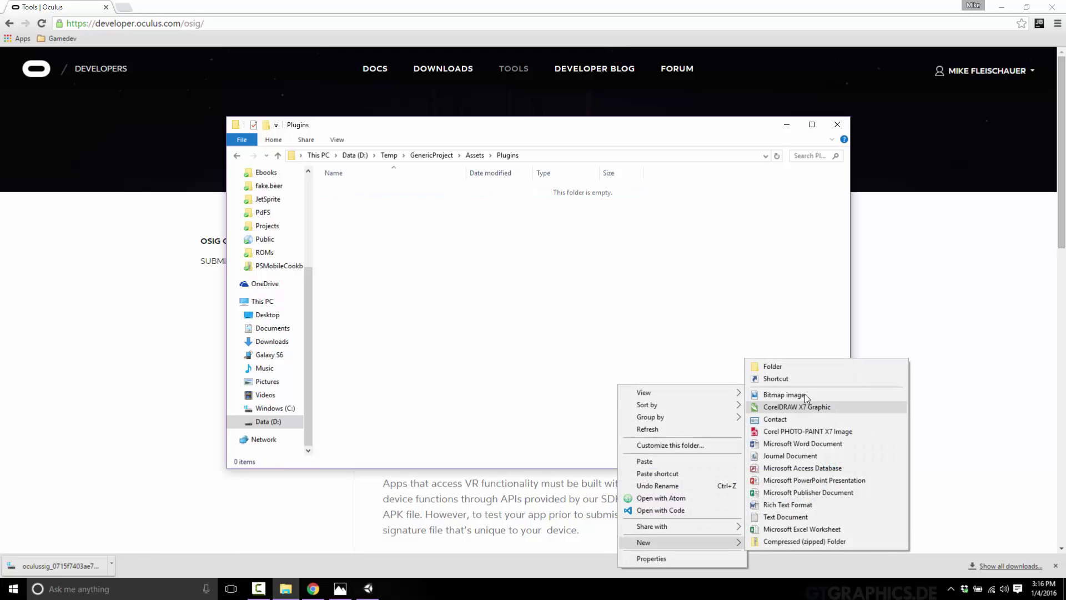
pyautogui.click(810, 369)
pyautogui.write('Android')
pyautogui.press('Return')
pyautogui.press('Return')
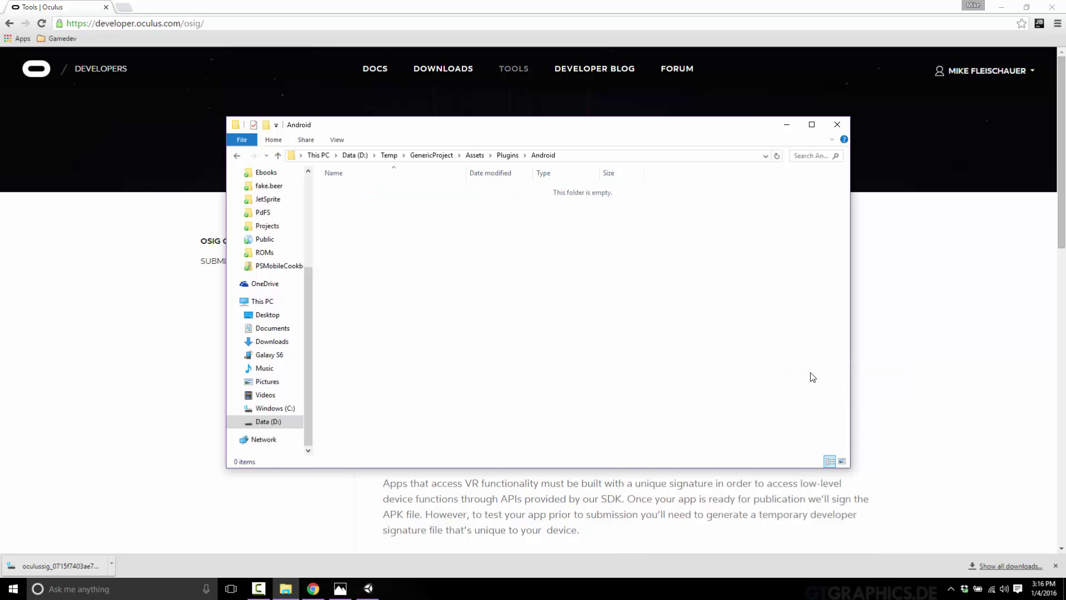
pyautogui.rightClick(584, 295)
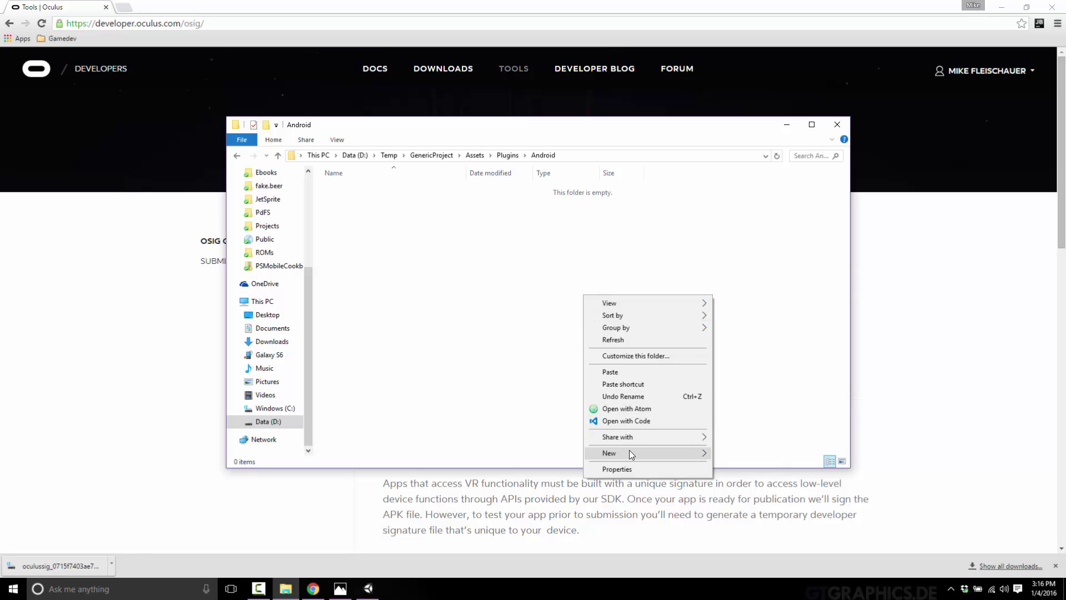
pyautogui.moveTo(629, 451)
pyautogui.click(749, 275)
pyautogui.write('Assets')
pyautogui.press('Return')
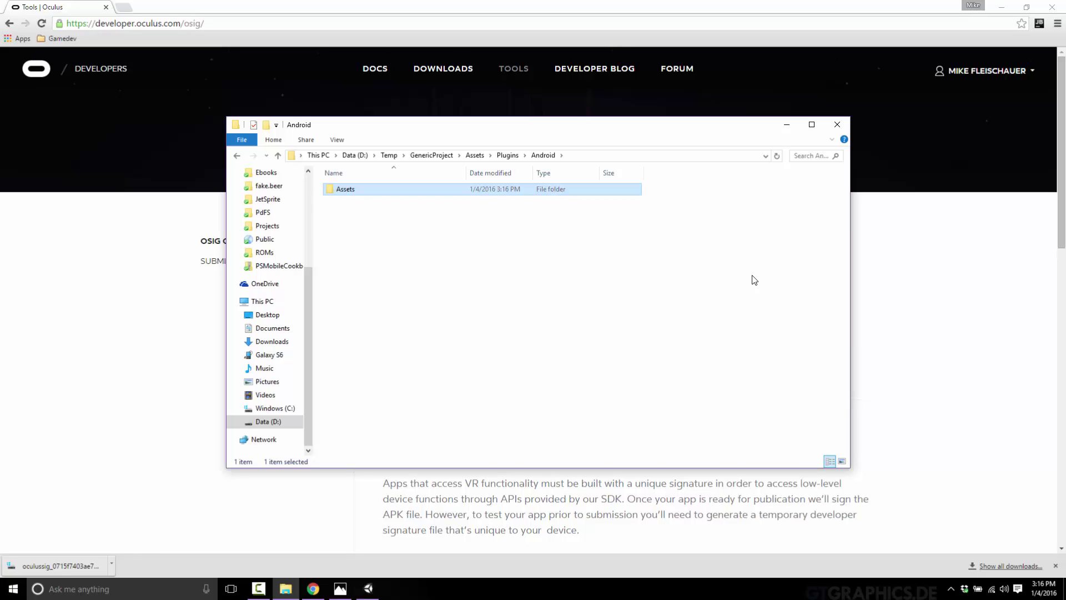
# Paste the oculussig file into the new Plugins\Android\Assets folder.
pyautogui.doubleClick(354, 191)
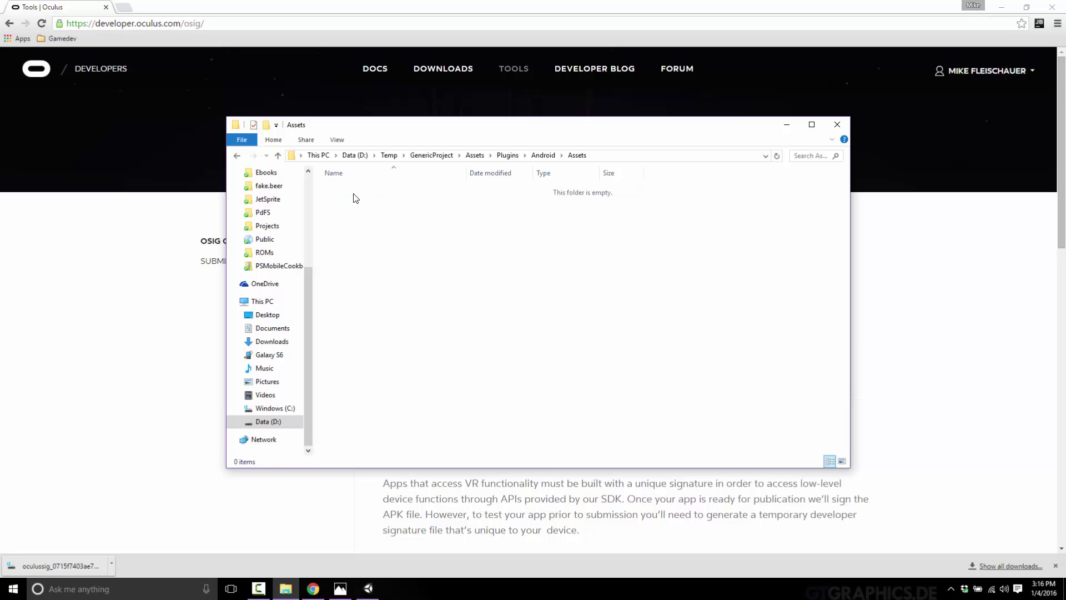
pyautogui.hotkey('ctrl', 'v')
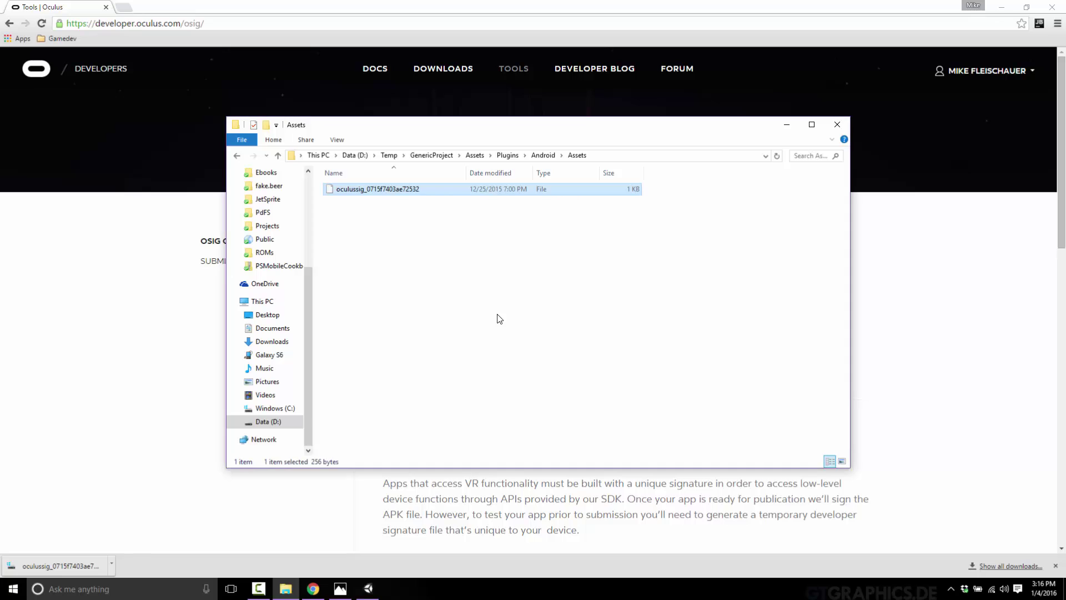
pyautogui.click(499, 318)
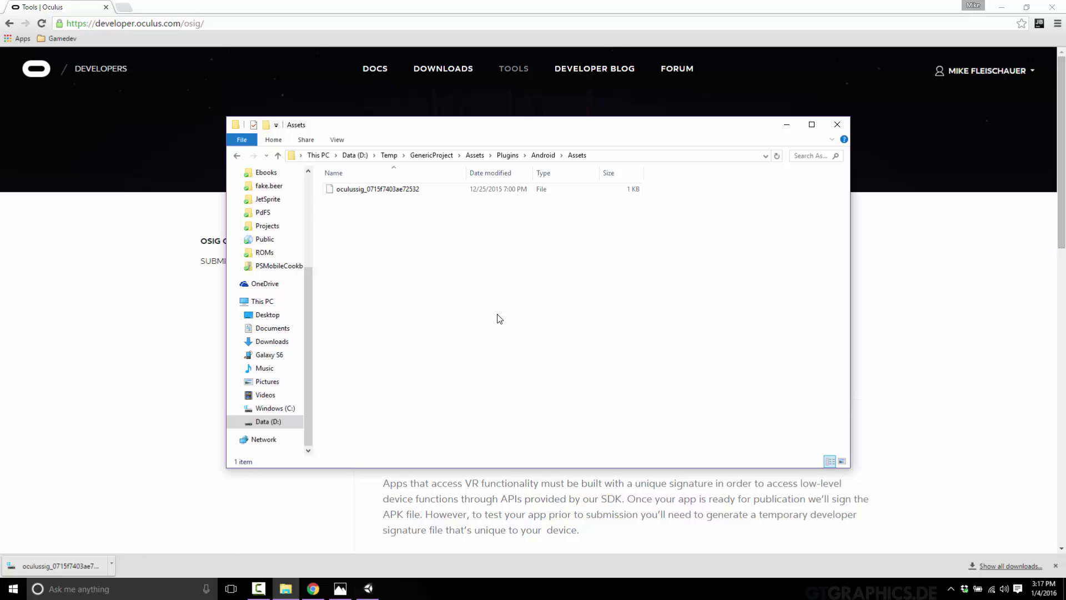
# Bring the Unity editor to the front, showing the imported Plugins folder under Assets.
pyautogui.click(368, 588)
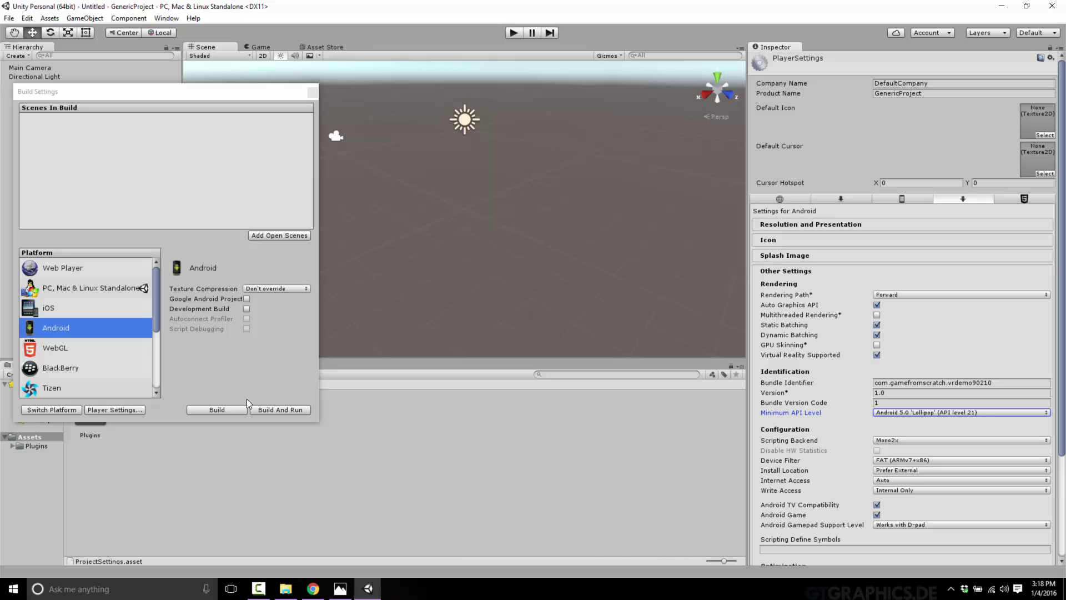
# Close the Android Build Settings dialog, leaving Player Settings visible in the editor.
pyautogui.click(314, 92)
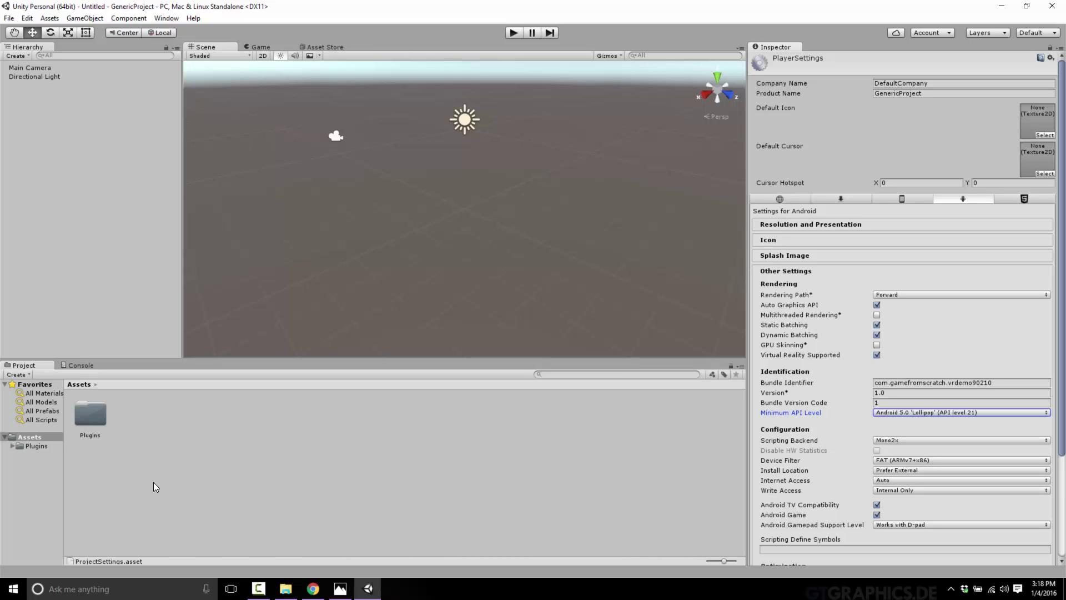
# In the browser, go to the Oculus Downloads page and highlight Oculus Utilities for Unity 5.
pyautogui.click(307, 594)
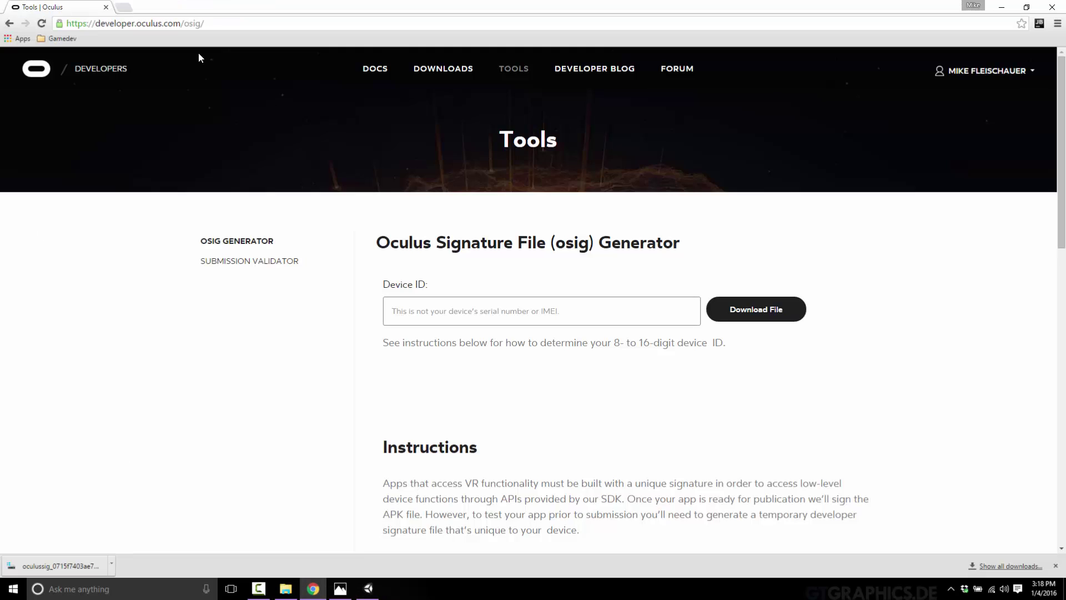
pyautogui.click(453, 69)
pyautogui.scroll(-2, 576, 405)
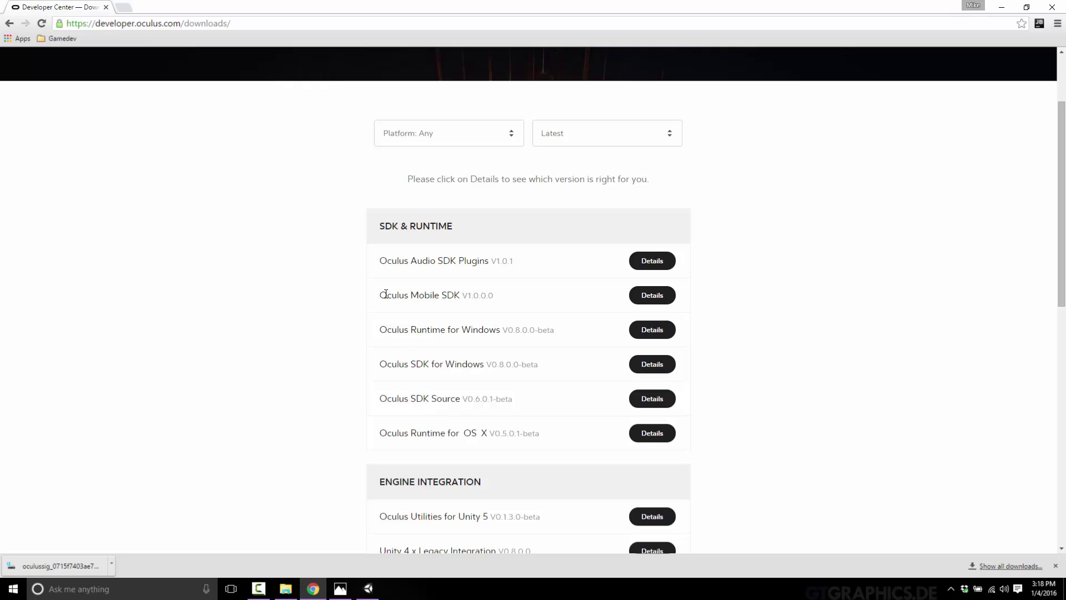
pyautogui.moveTo(385, 294); pyautogui.dragTo(494, 296)
pyautogui.scroll(-3, 522, 317)
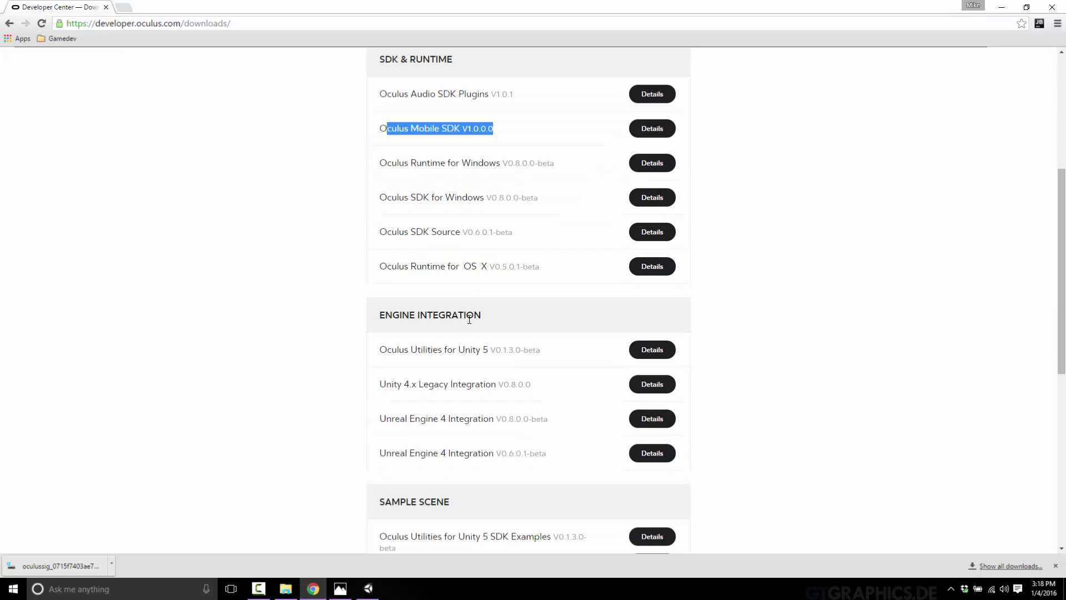
pyautogui.moveTo(380, 348); pyautogui.dragTo(488, 347)
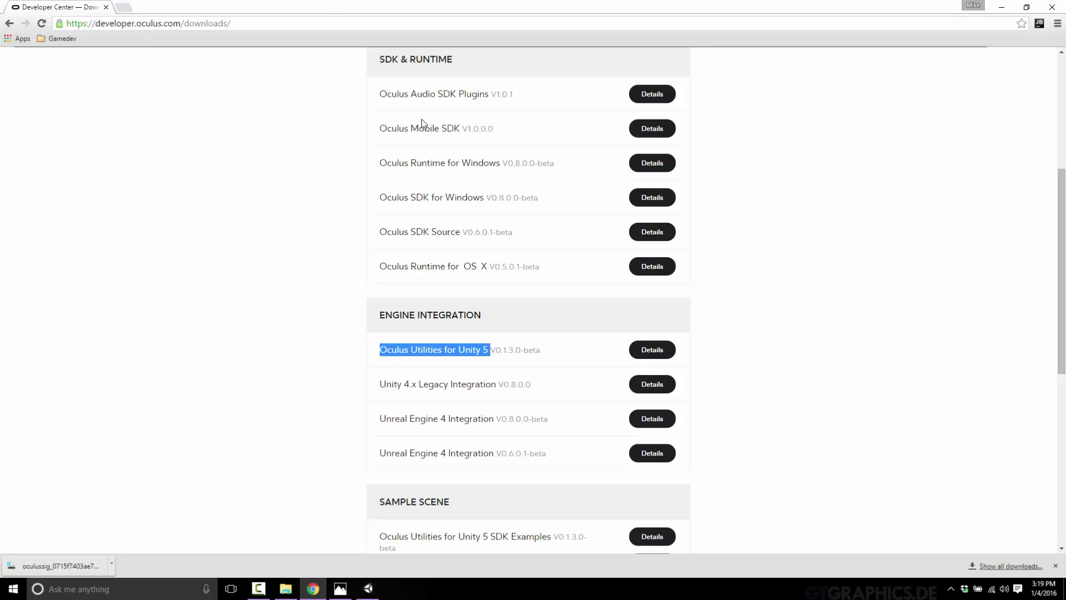
# Search Google for 'unity vr sample', then close Chrome to return to Unity.
pyautogui.click(351, 24)
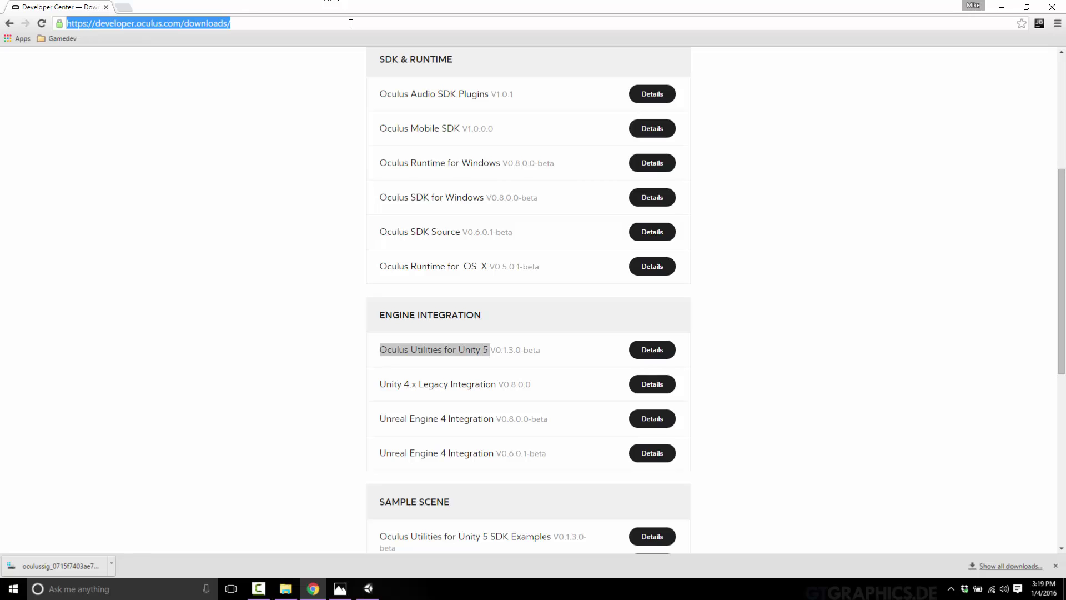
pyautogui.write('unity vr ')
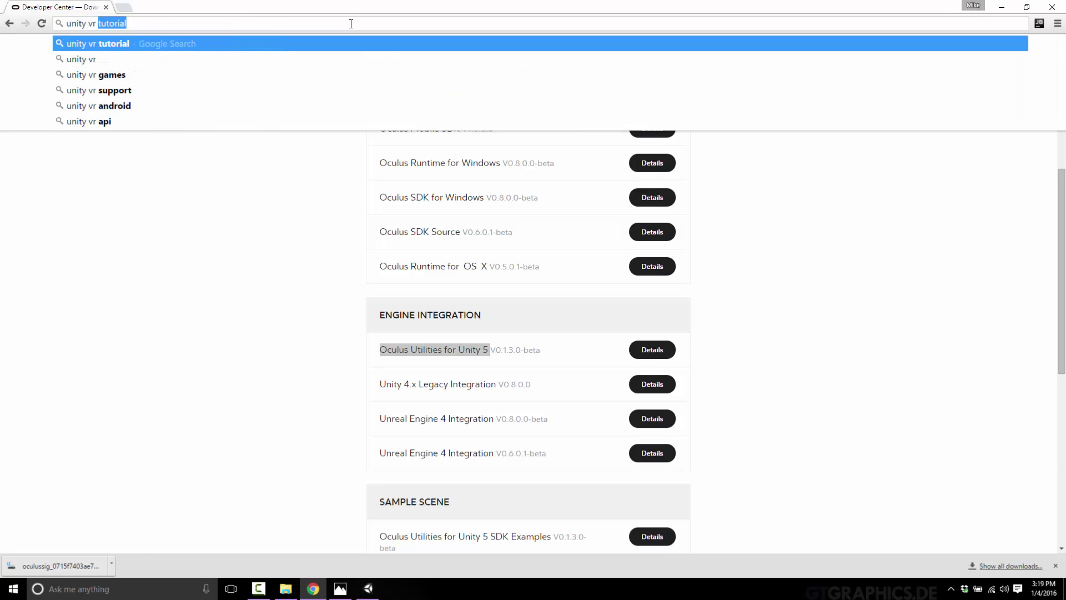
pyautogui.write('sample')
pyautogui.press('Return')
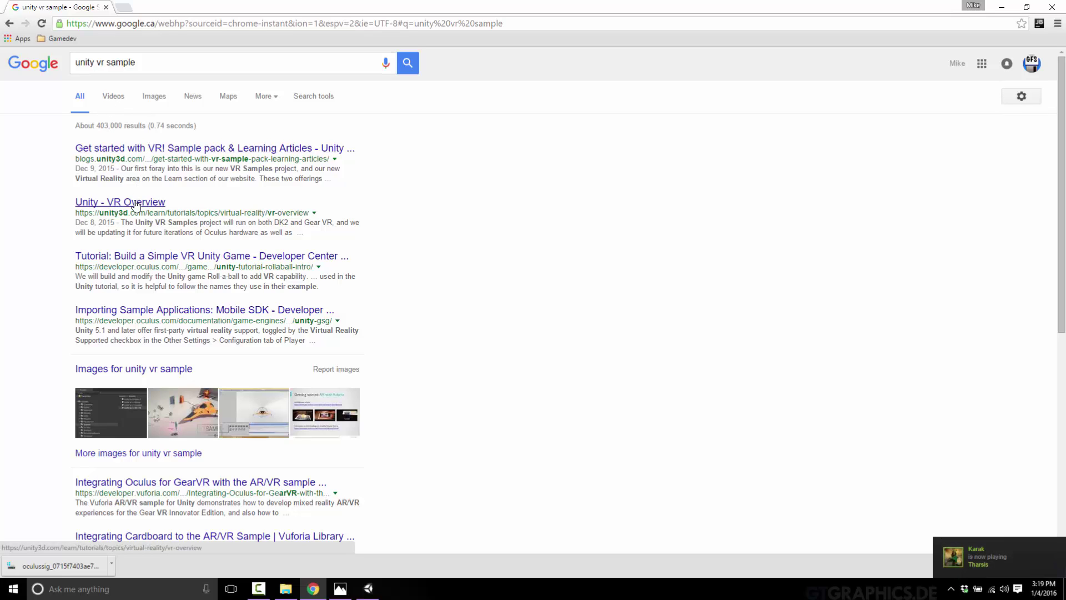
pyautogui.scroll(-1, 226, 209)
pyautogui.scroll(1, 226, 209)
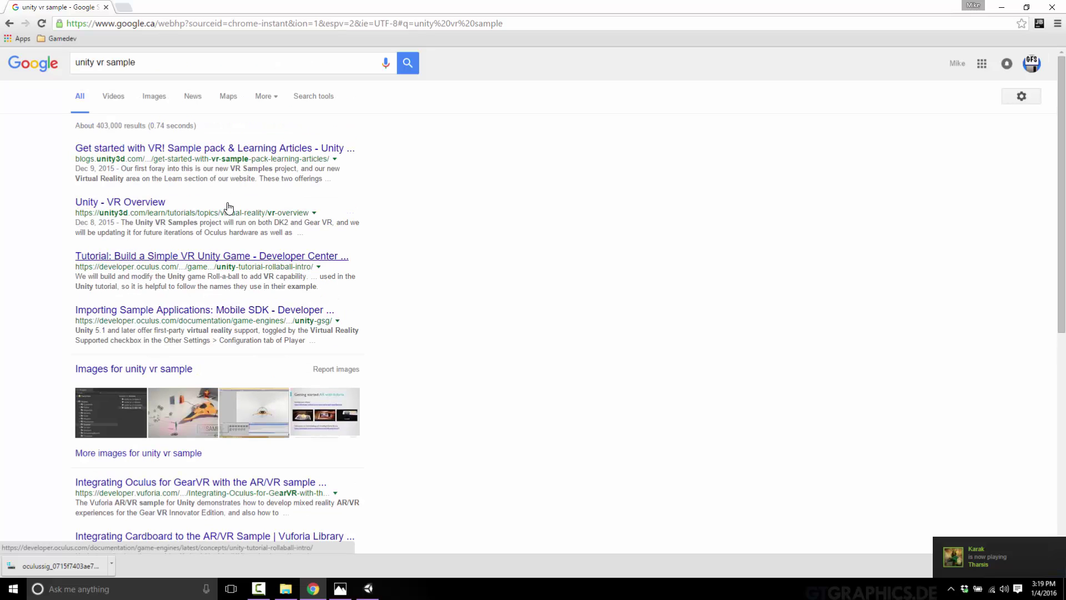
pyautogui.click(106, 7)
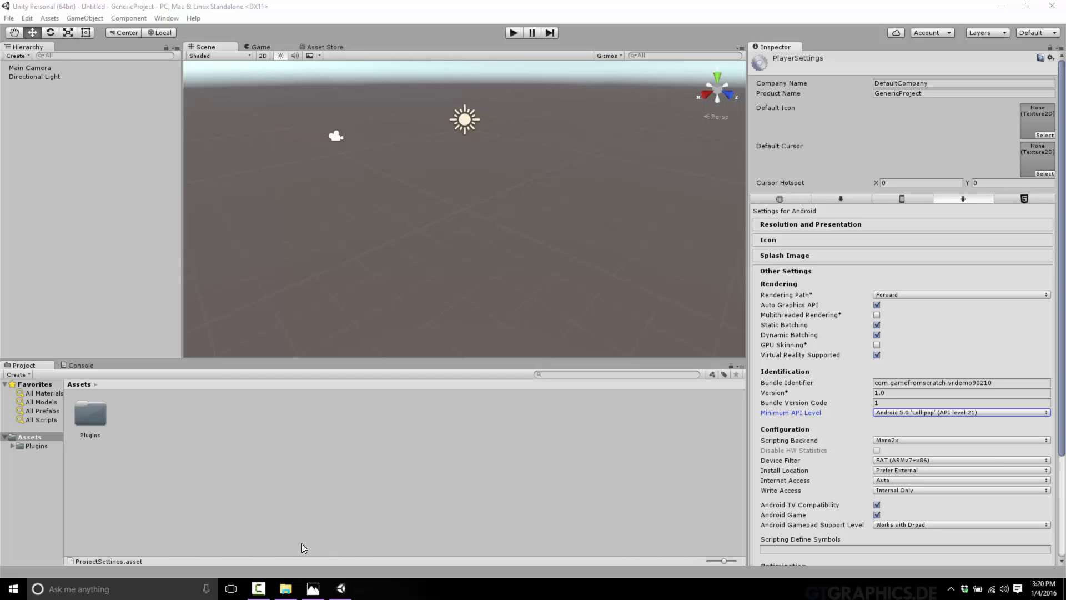
pyautogui.click(261, 587)
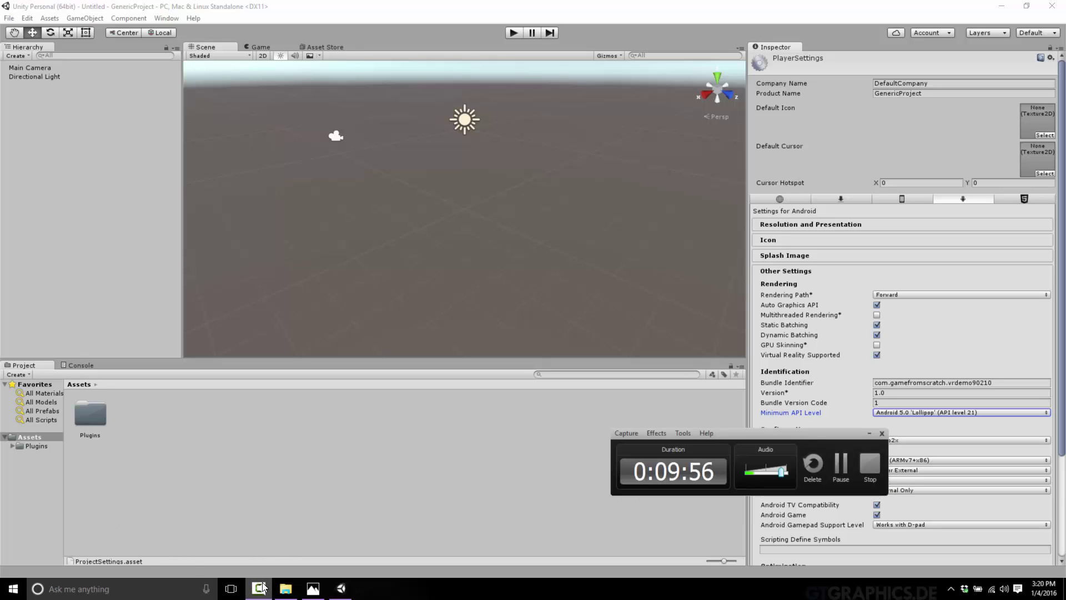